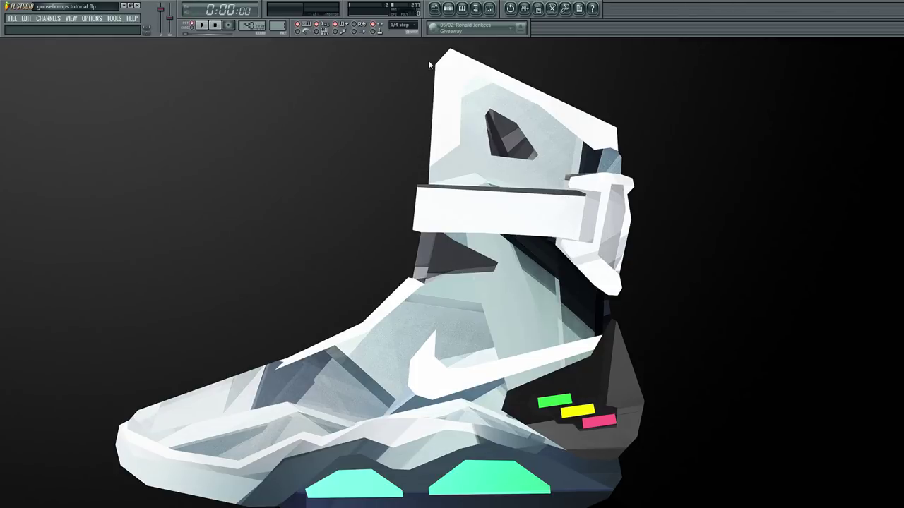
Open the Channel Rack and bring up the KDBM 808's (5) channel settings.
click(437, 8)
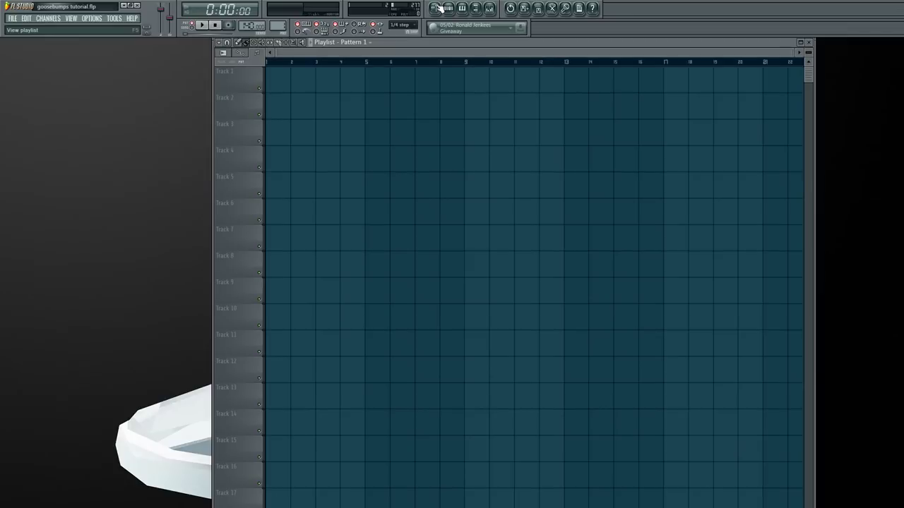
click(439, 8)
click(448, 8)
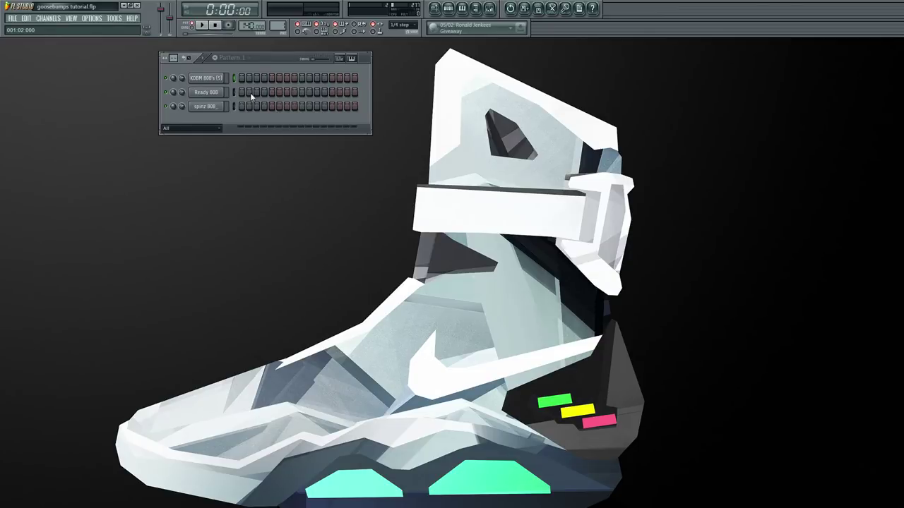
click(205, 81)
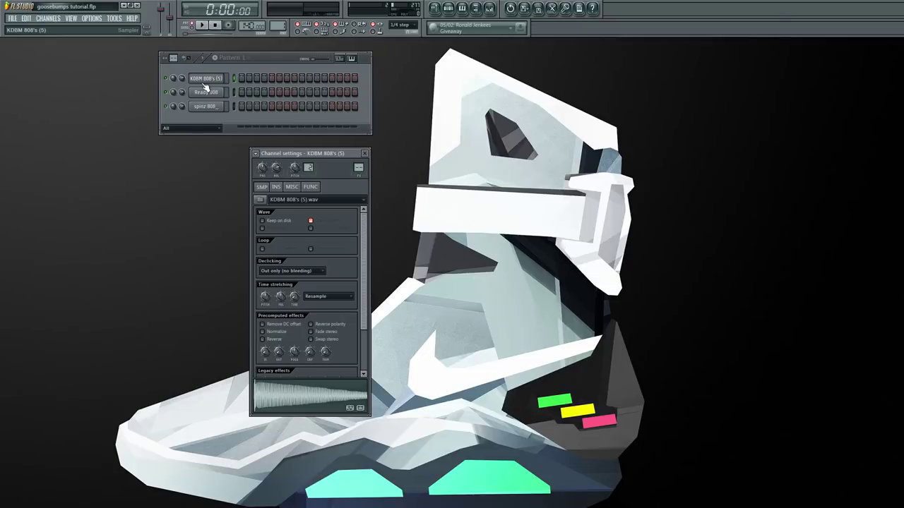
click(205, 82)
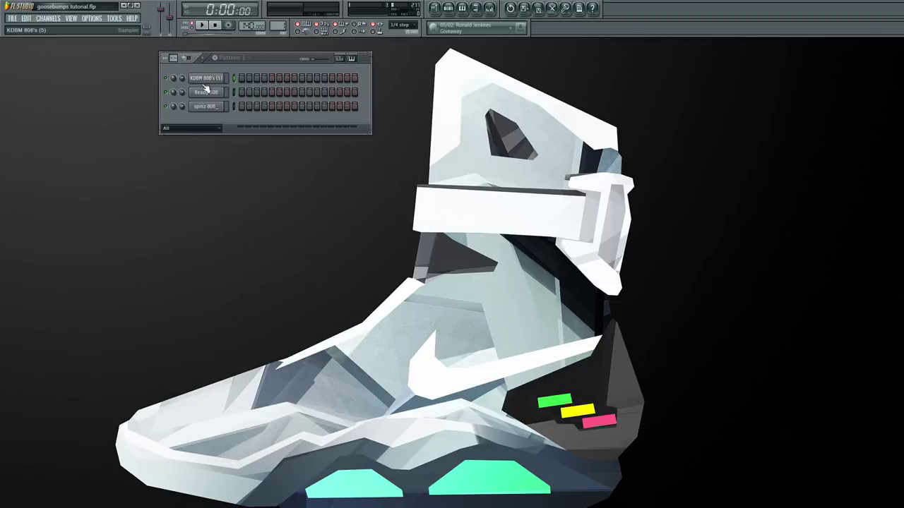
click(209, 80)
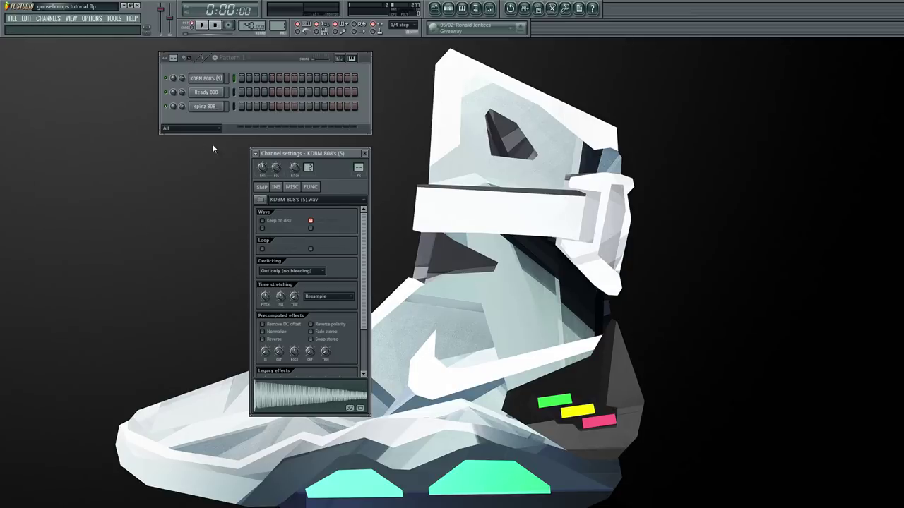
Preview the sample, check Ready 808 and spinz 808_, then return to KDBM 808's (5).
click(321, 392)
click(215, 93)
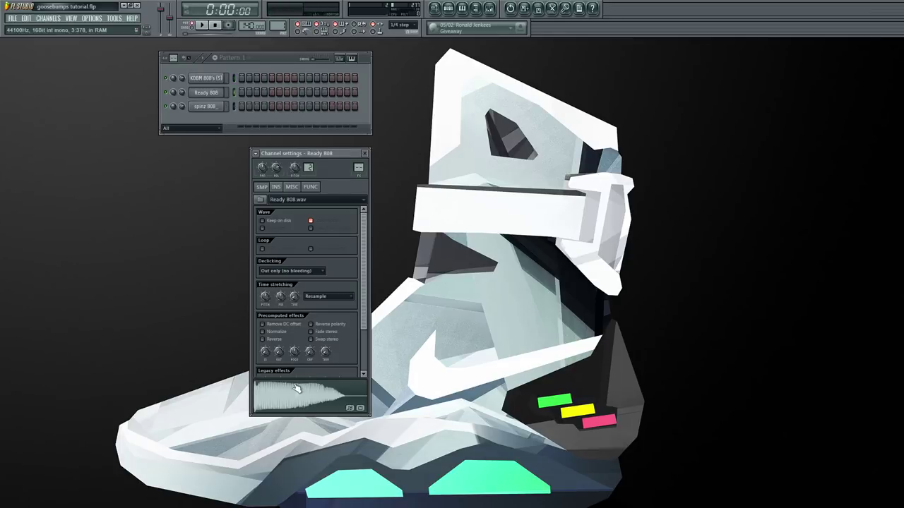
click(218, 108)
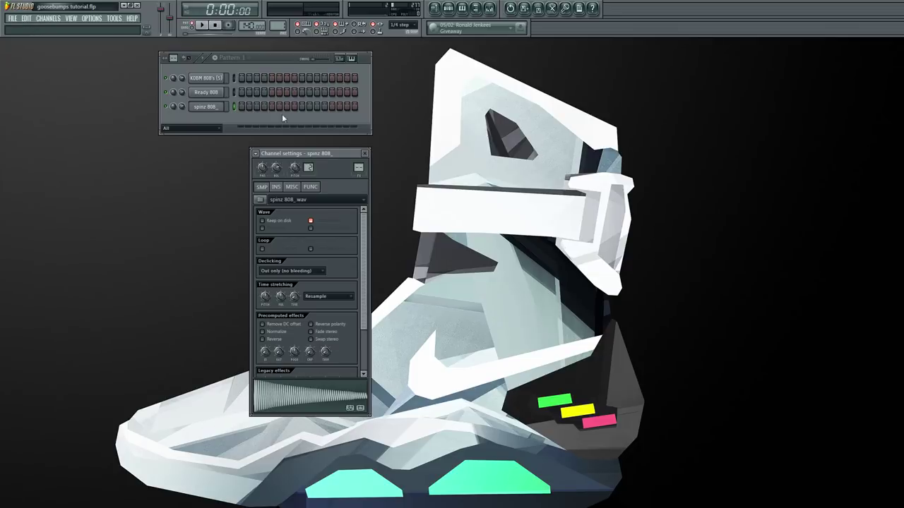
click(212, 79)
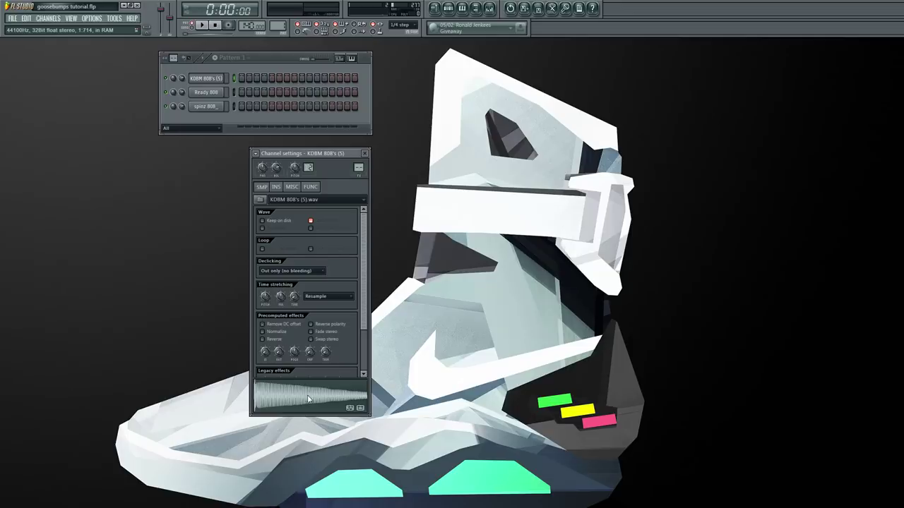
Send the KDBM 808 sample to Edison (Ctrl+E), enlarge the window, and snap to zero-crossings.
key(ctrl+e)
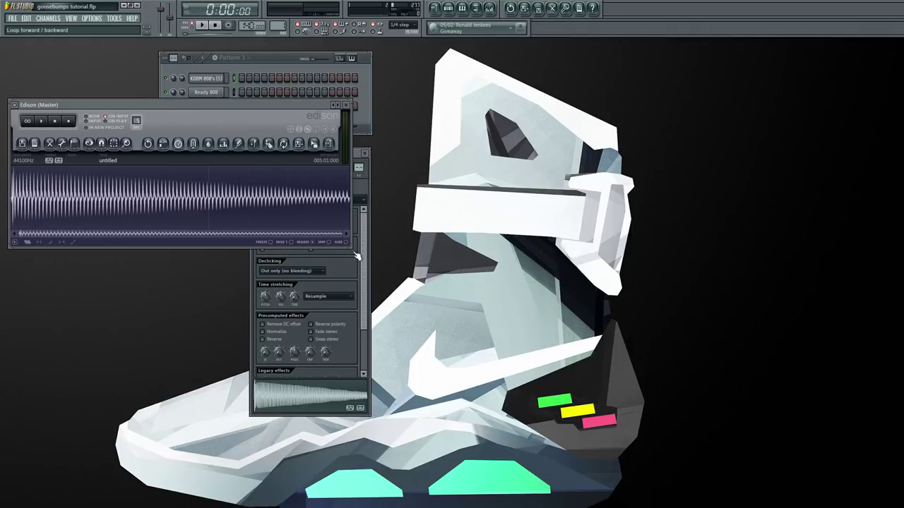
drag(348, 244, 735, 473)
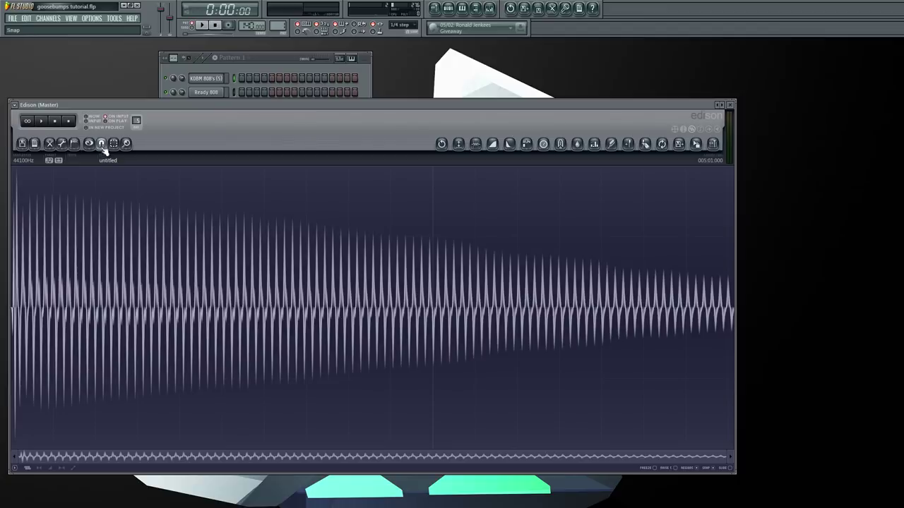
click(103, 144)
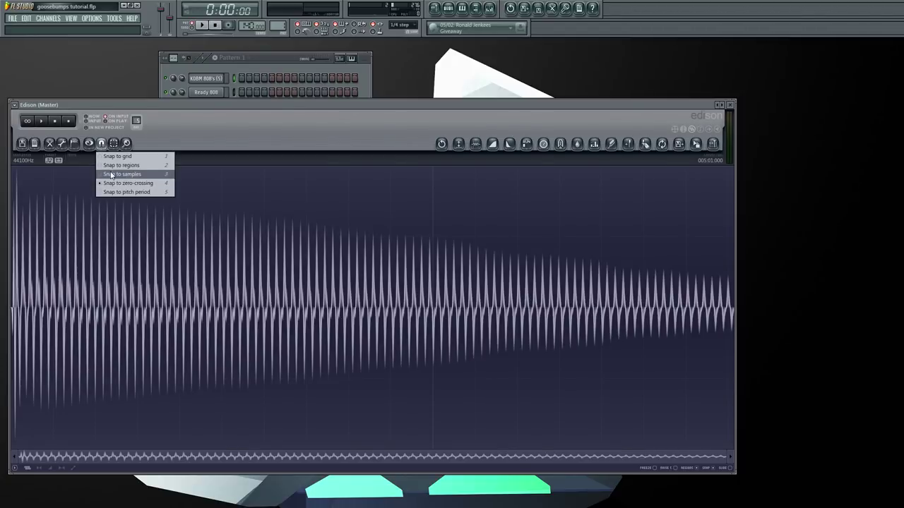
click(115, 184)
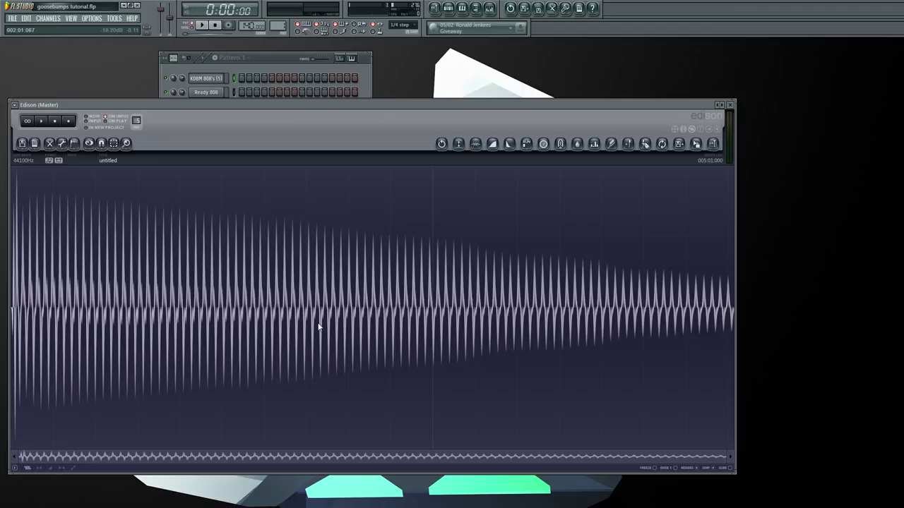
scroll(332, 336, up, 2)
Zoom the KDBM 808 waveform to sample level and mark the zero crossing at 002:01:061.
scroll(332, 337, up, 2)
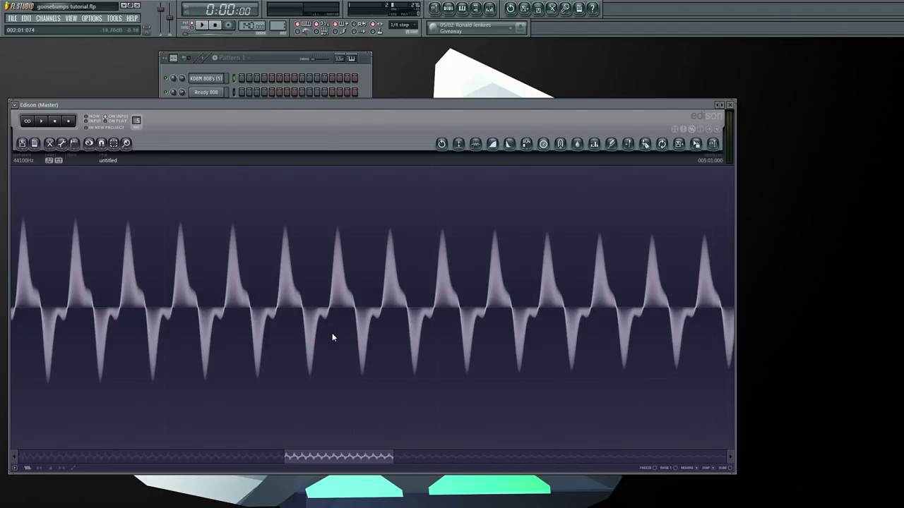
scroll(316, 324, up, 3)
scroll(314, 322, up, 3)
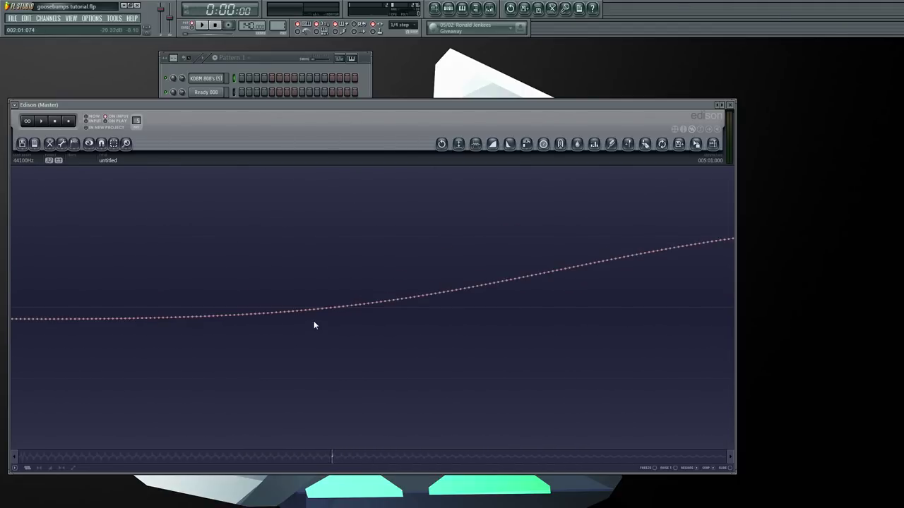
scroll(290, 301, down, 5)
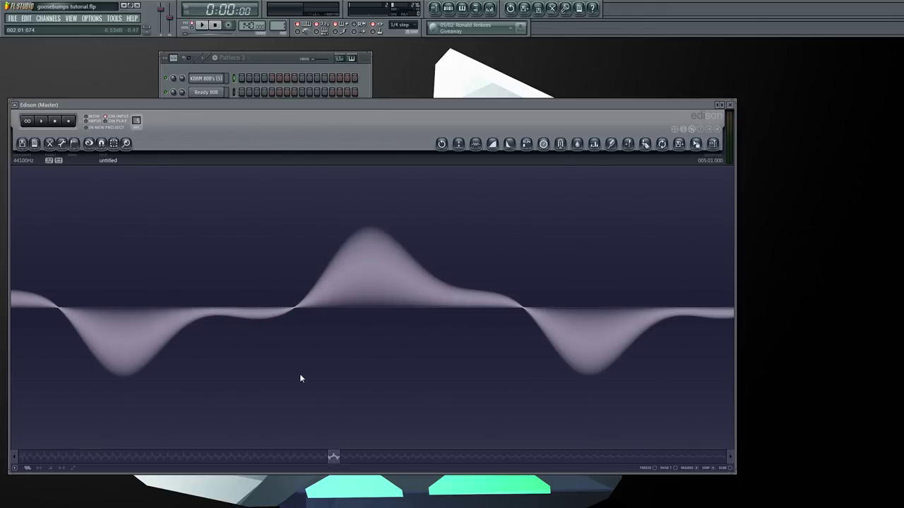
scroll(294, 313, up, 2)
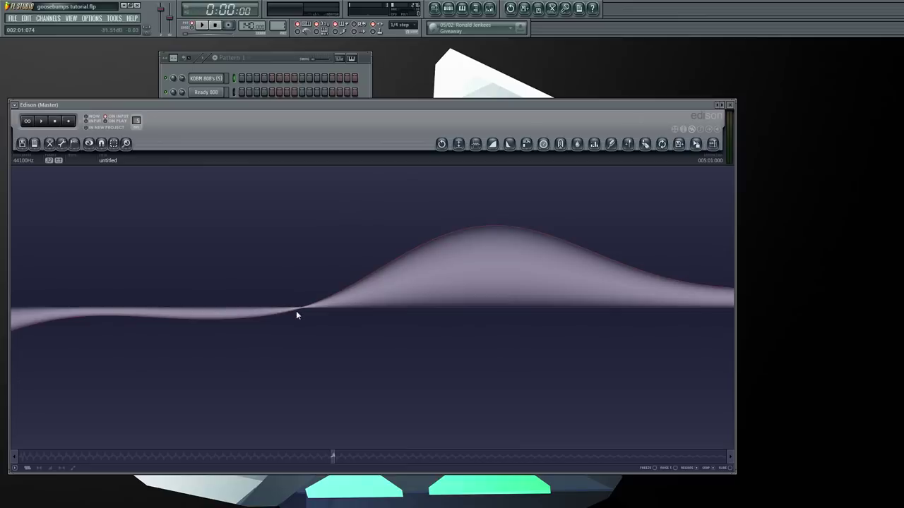
scroll(296, 313, up, 4)
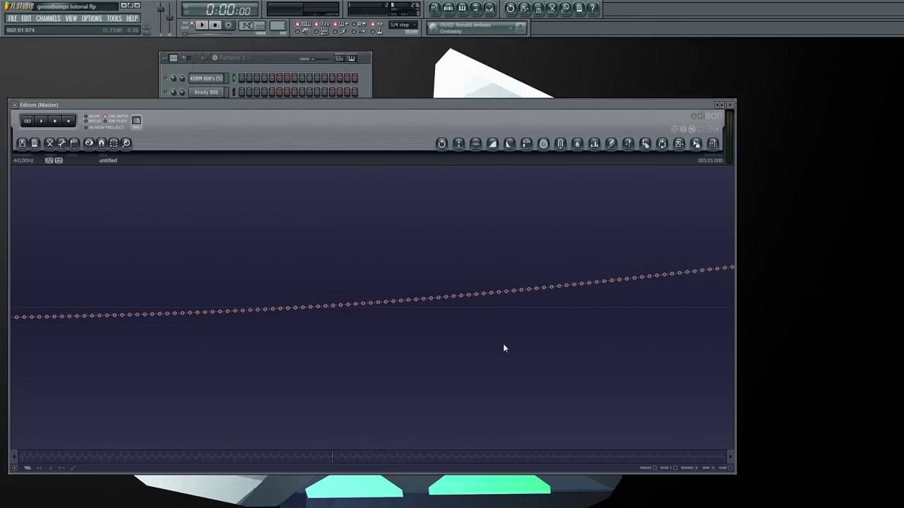
scroll(387, 319, down, 4)
scroll(382, 319, up, 2)
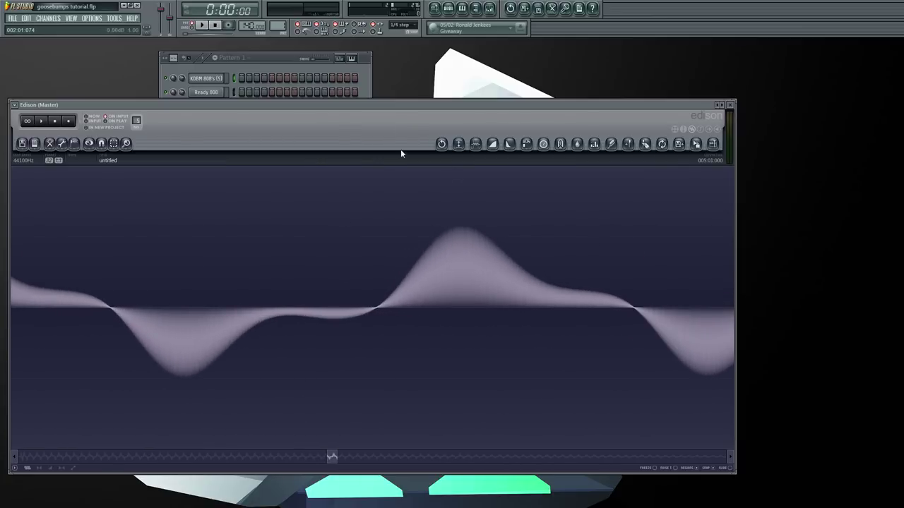
scroll(396, 271, down, 3)
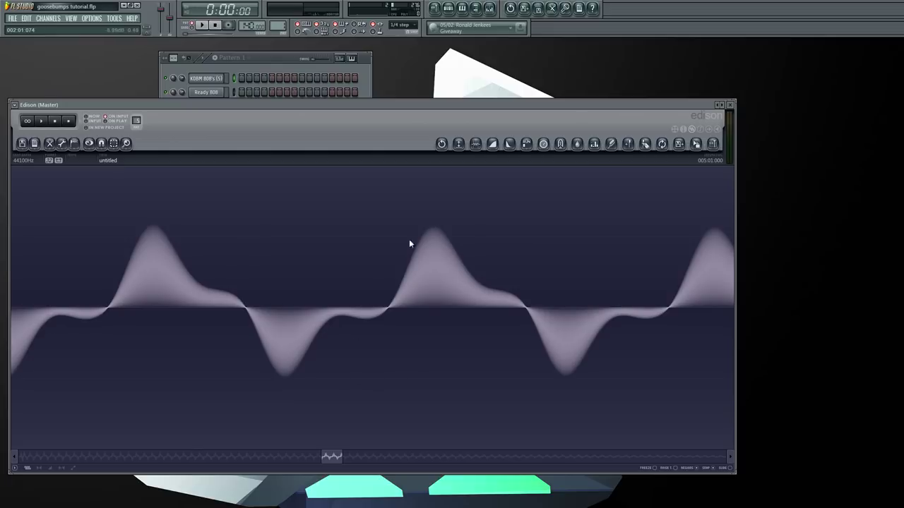
scroll(584, 322, down, 5)
scroll(560, 315, up, 8)
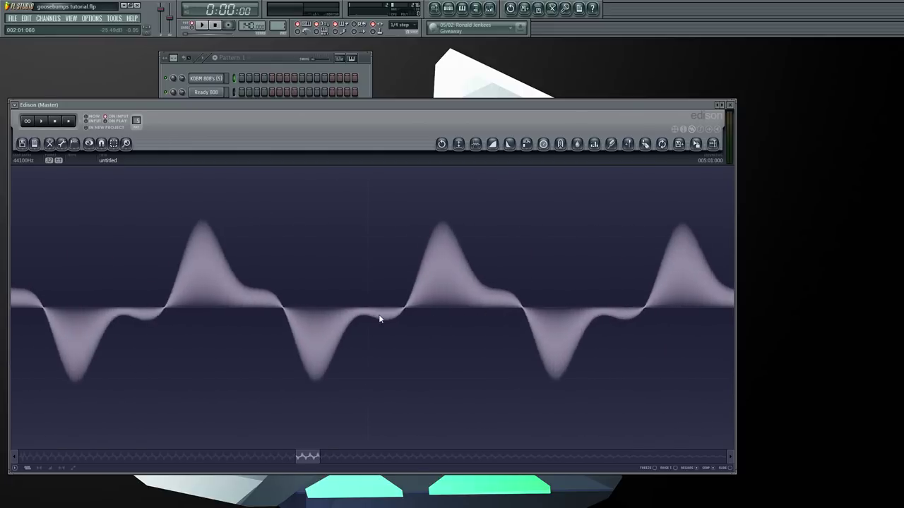
scroll(407, 308, up, 6)
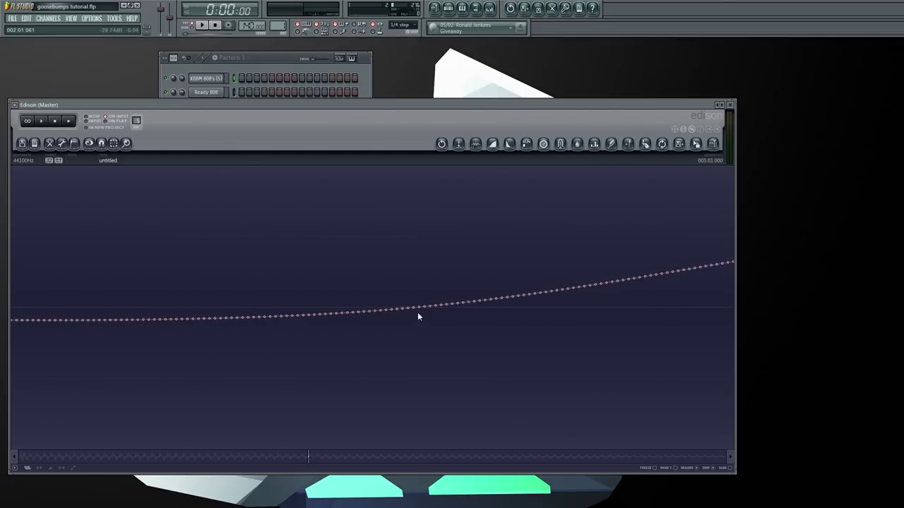
click(414, 307)
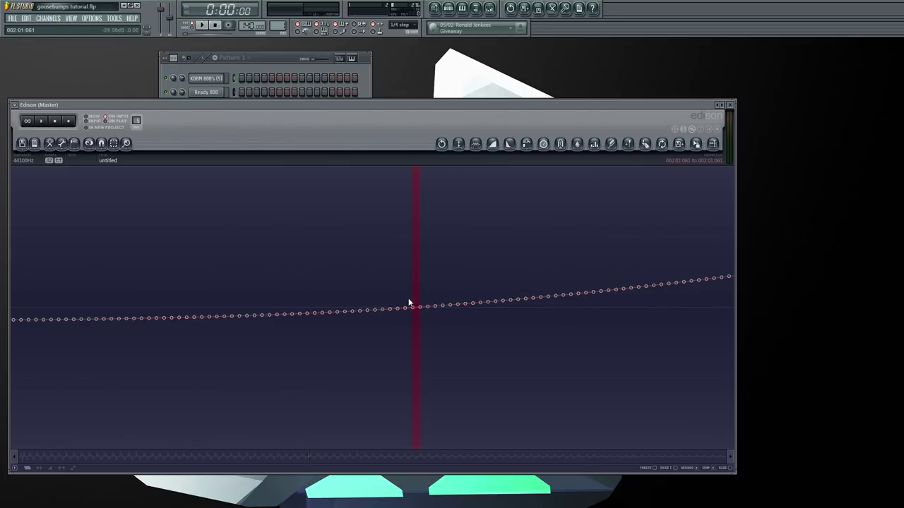
Check the Playlist with its timeline zoomed, close it, and move Edison further right.
click(434, 8)
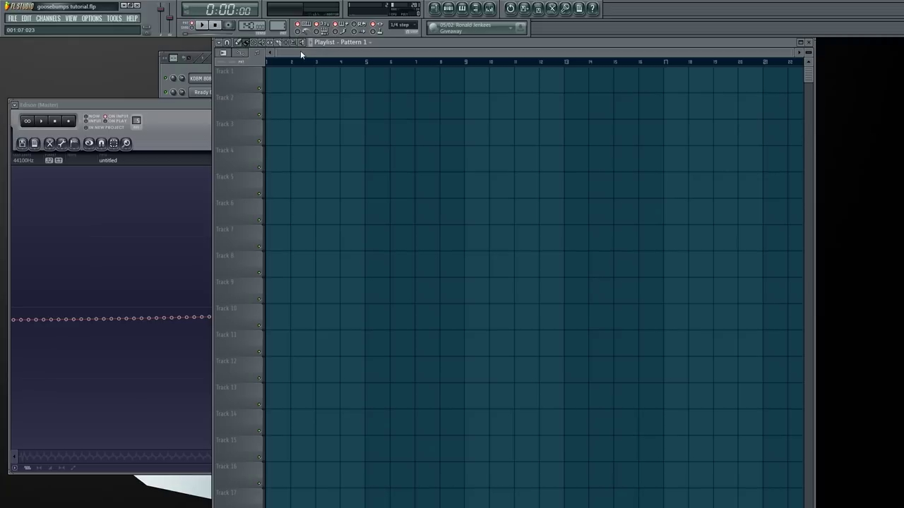
scroll(300, 50, up, 1)
scroll(300, 51, up, 2)
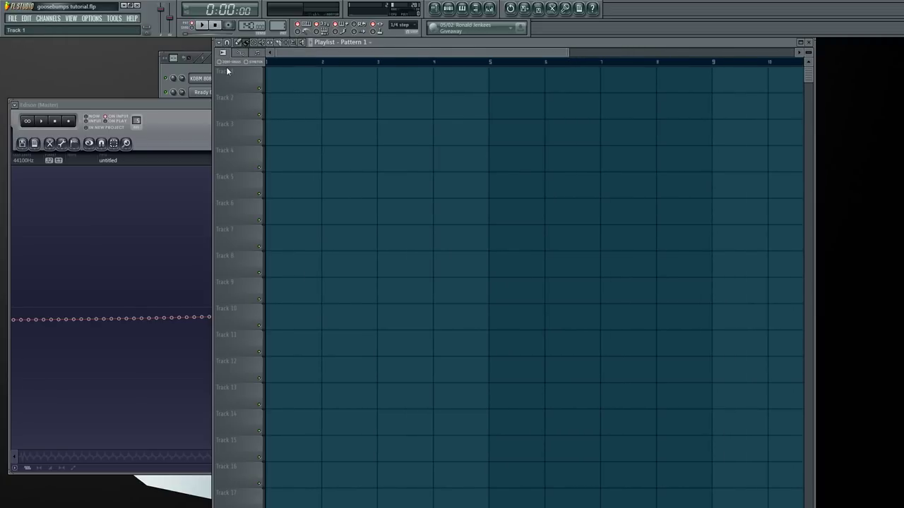
click(807, 42)
drag(333, 103, 371, 96)
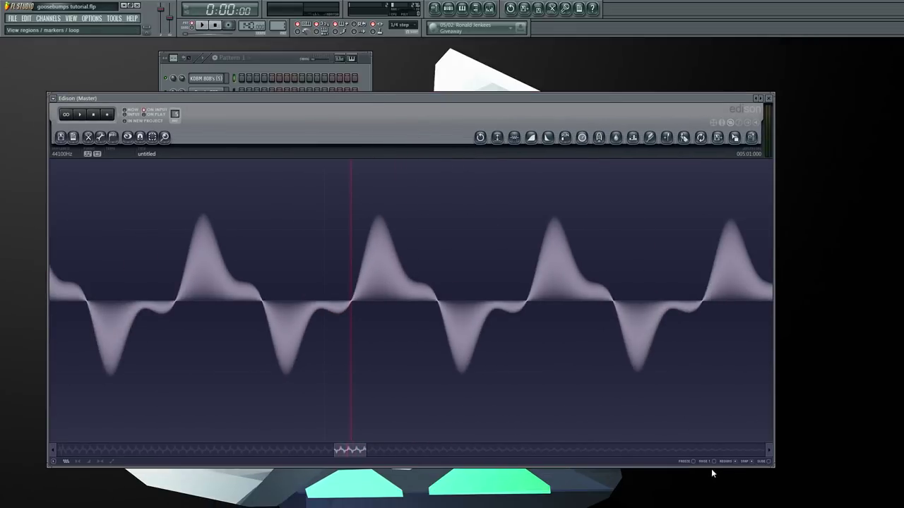
Keep zero-crossing snapping, select one waveform cycle, and play from the cycle start.
click(112, 137)
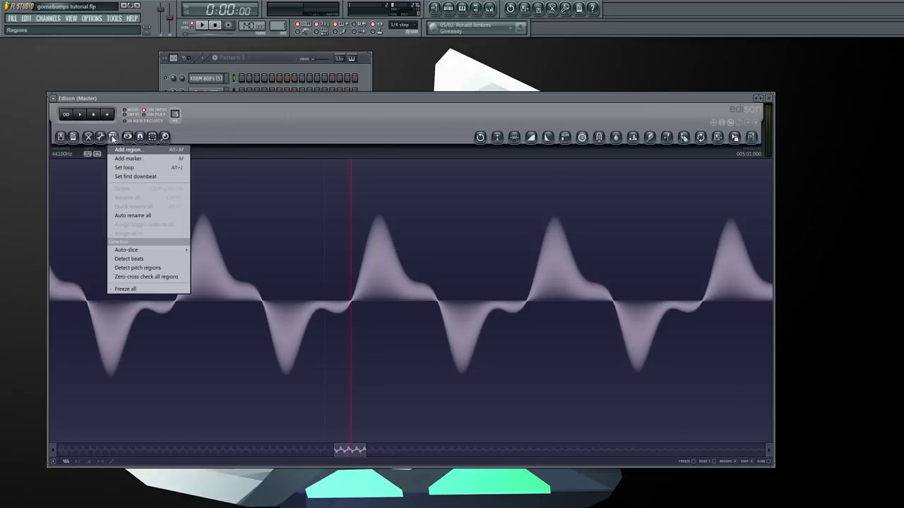
click(140, 137)
click(140, 137)
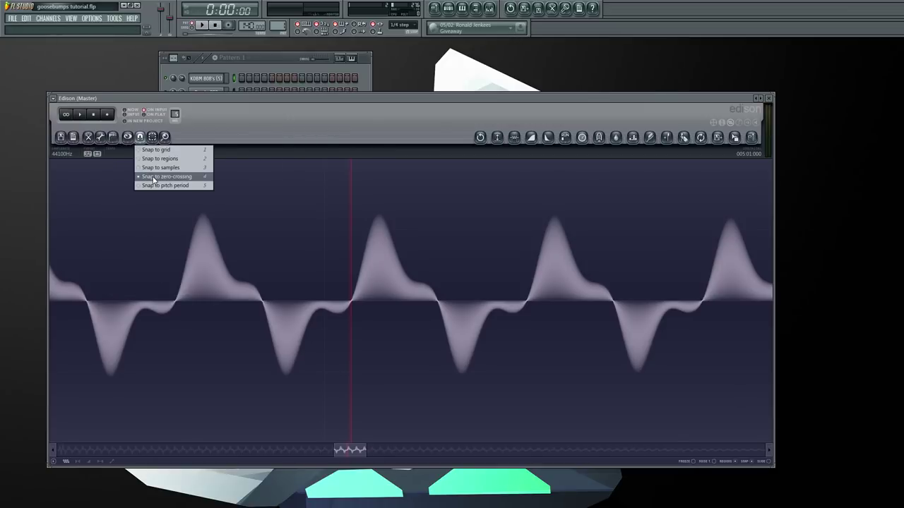
click(152, 178)
drag(353, 303, 409, 305)
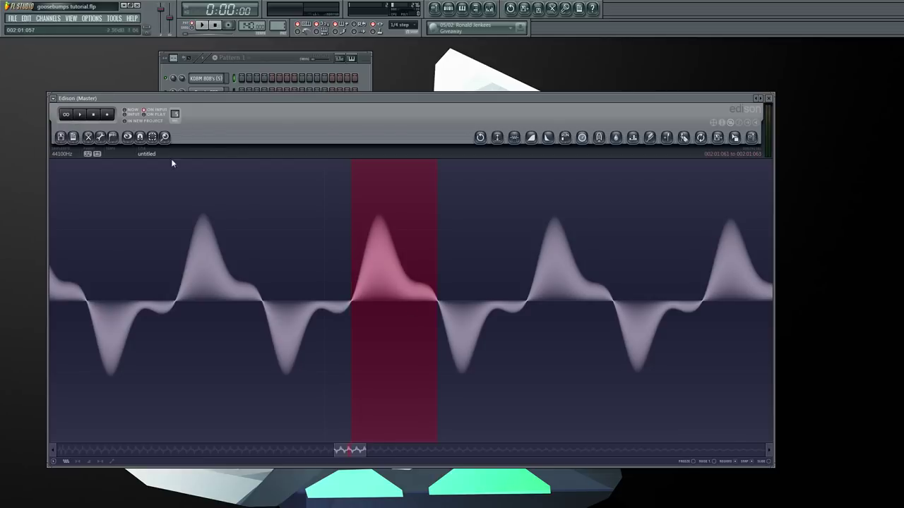
click(351, 259)
key(space)
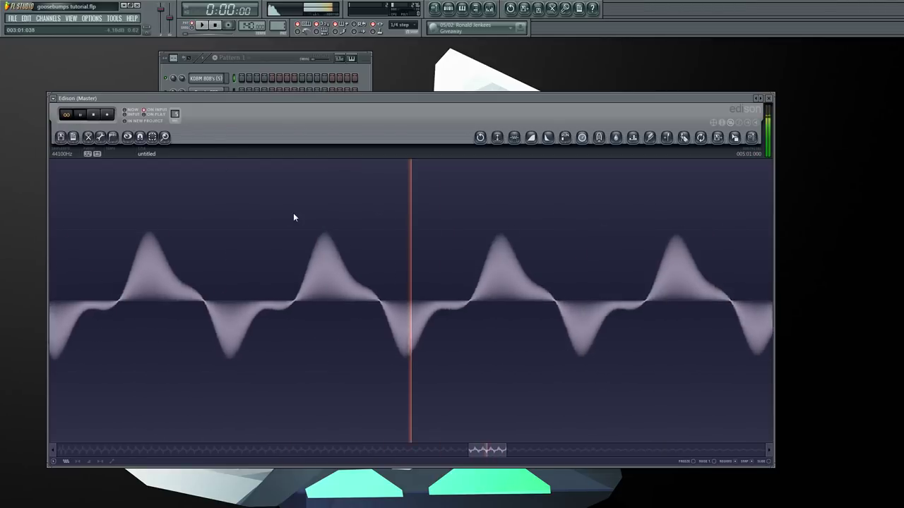
Reselect a short section of the 808 sustain slightly further along, then stop playback.
scroll(216, 230, down, 3)
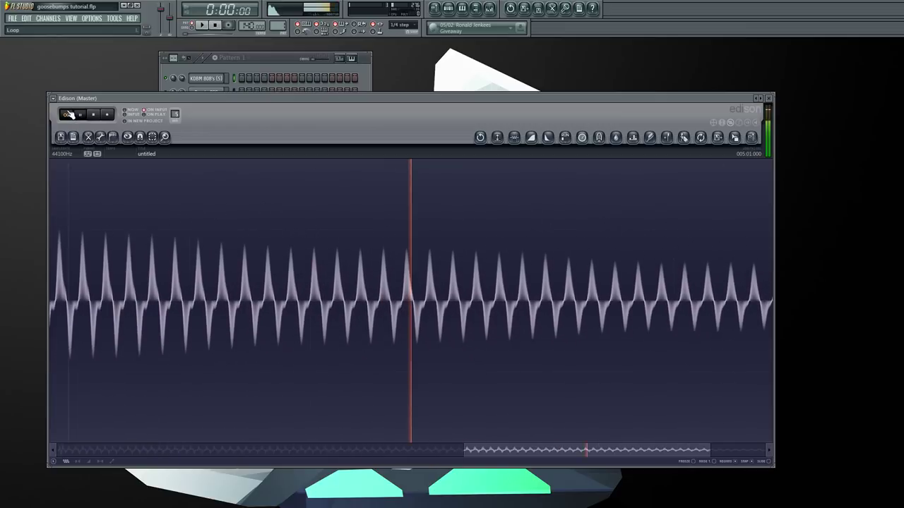
scroll(190, 175, down, 4)
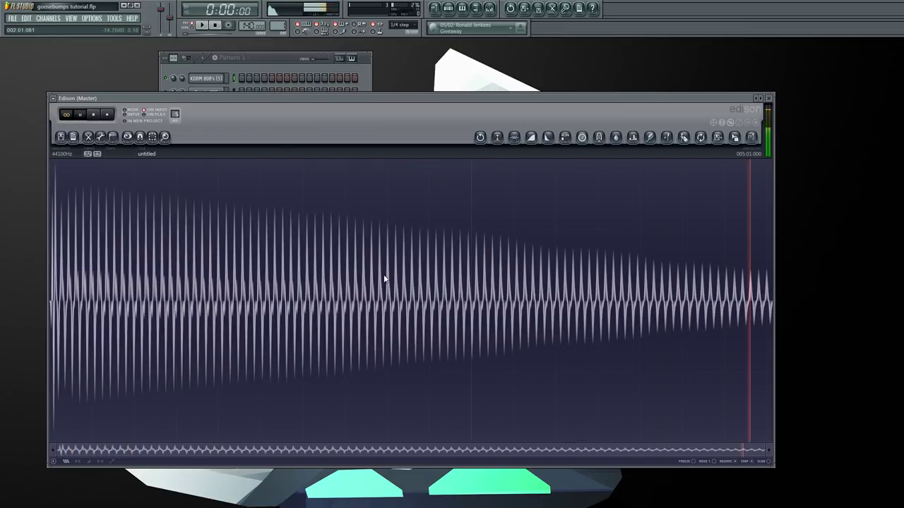
drag(385, 280, 414, 282)
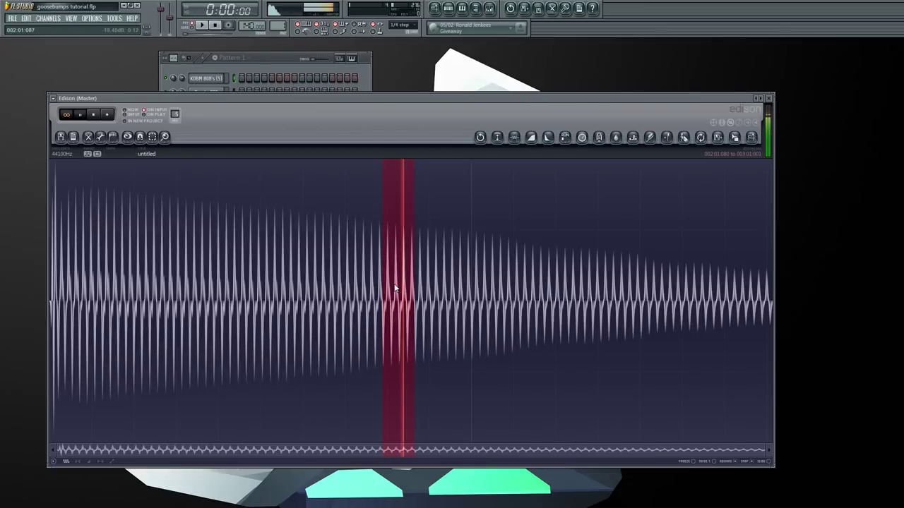
drag(395, 288, 418, 300)
click(93, 115)
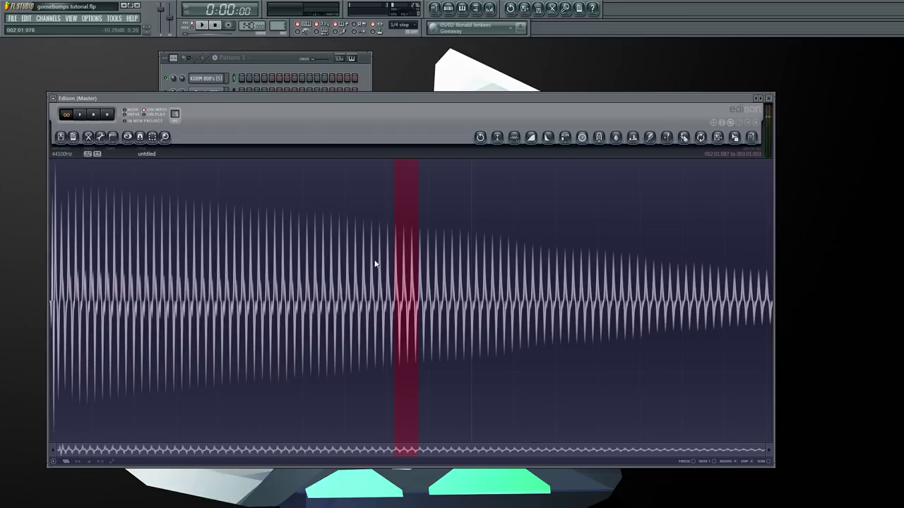
Zoom in to refine the selection edges and extend its end slightly.
scroll(375, 264, up, 5)
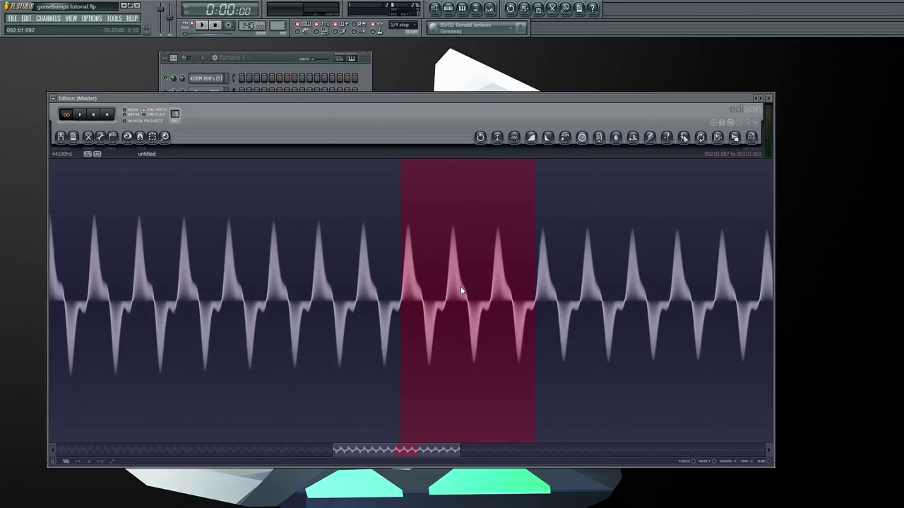
scroll(505, 337, up, 4)
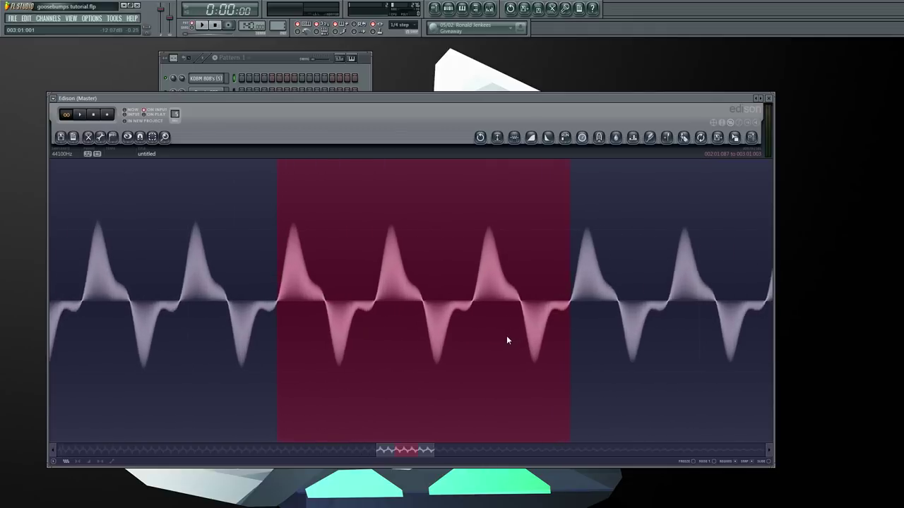
scroll(505, 341, down, 6)
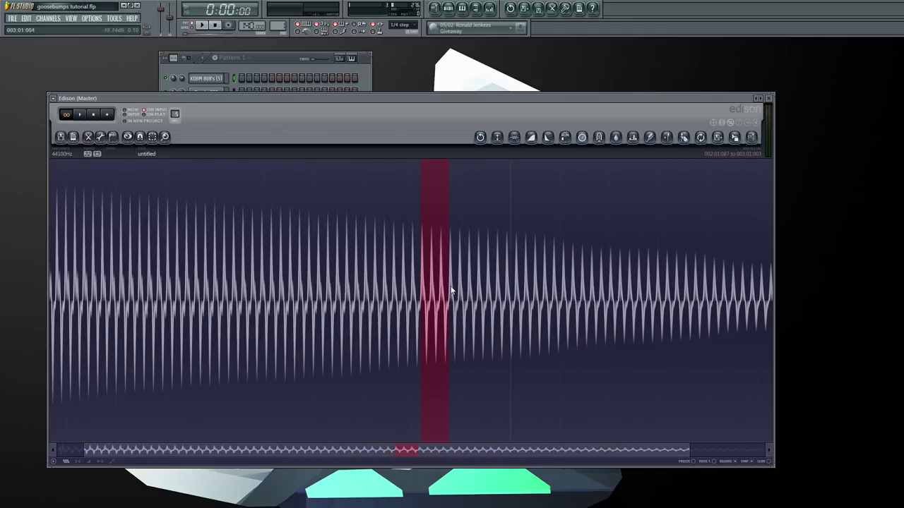
scroll(448, 299, down, 1)
scroll(423, 296, up, 4)
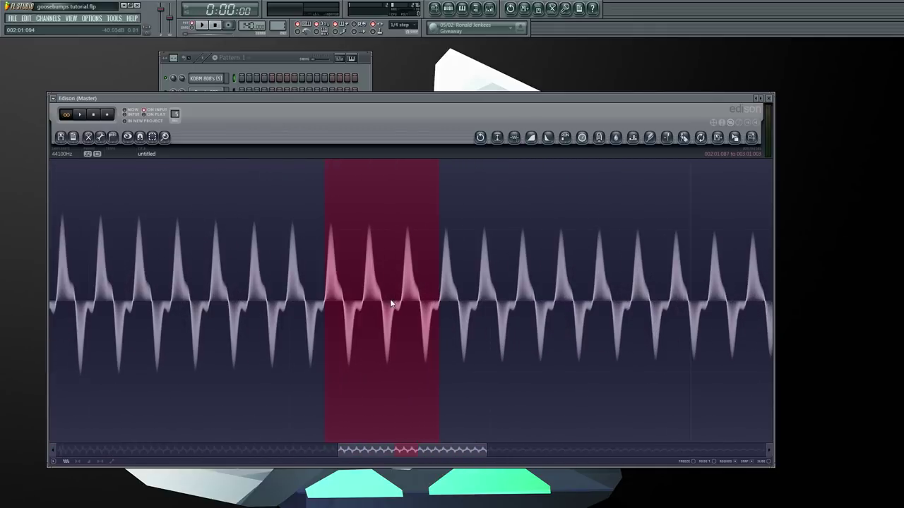
scroll(390, 298, down, 4)
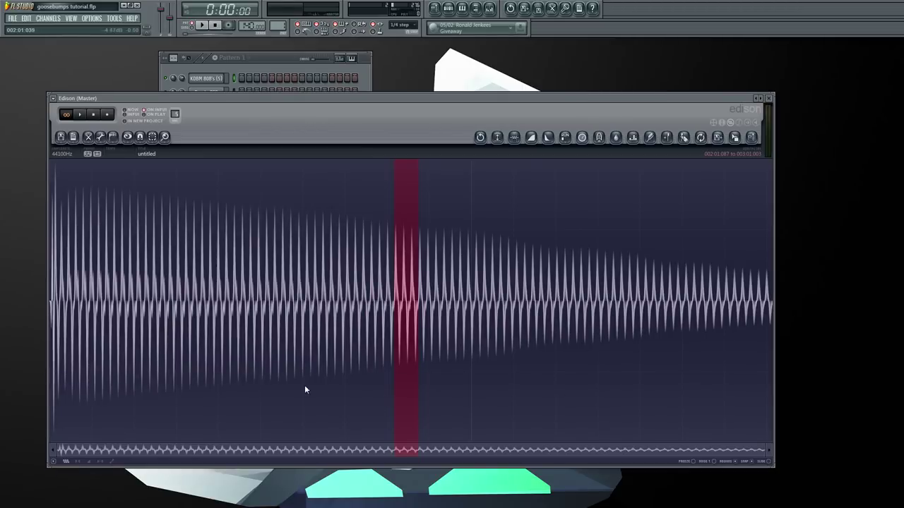
scroll(341, 354, up, 4)
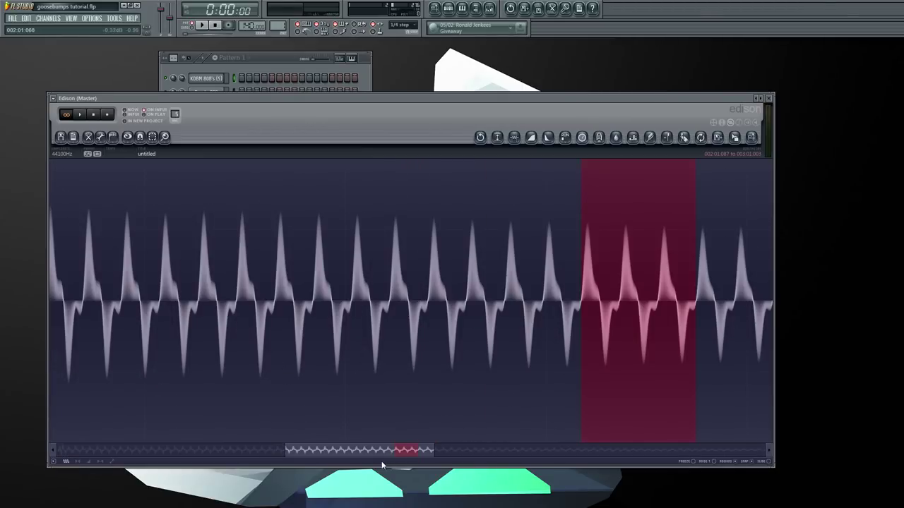
drag(382, 452, 409, 452)
scroll(359, 346, up, 2)
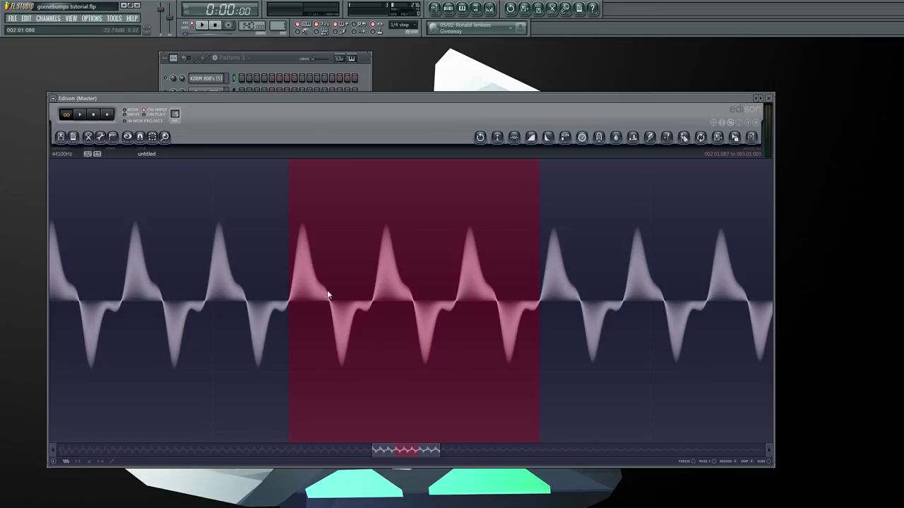
scroll(345, 273, up, 2)
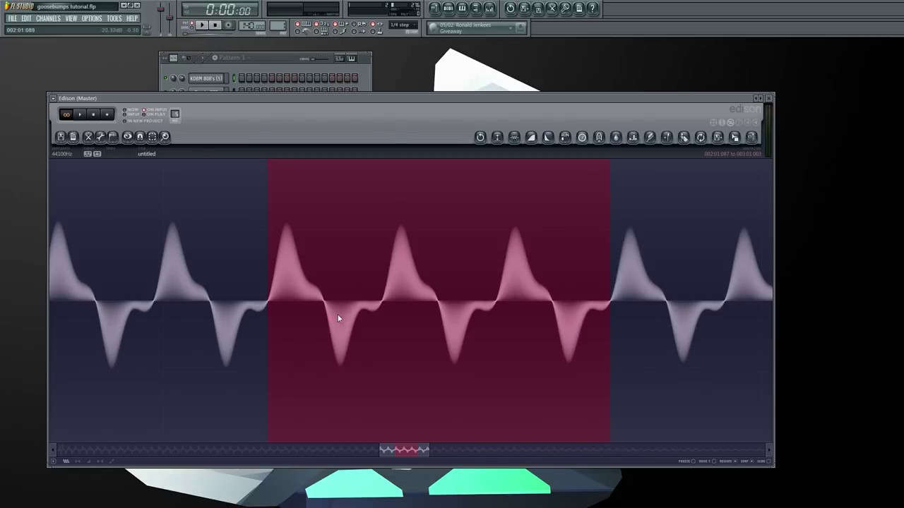
scroll(495, 335, down, 3)
scroll(522, 314, down, 1)
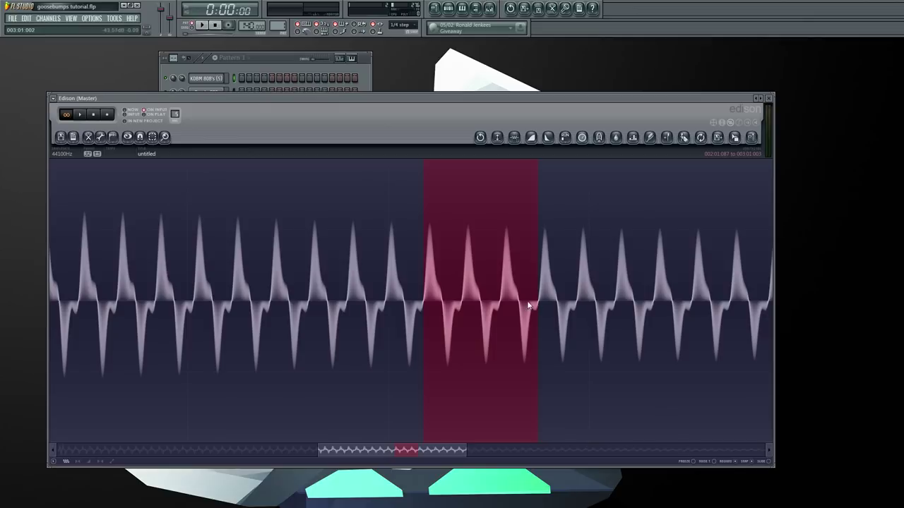
scroll(289, 245, down, 2)
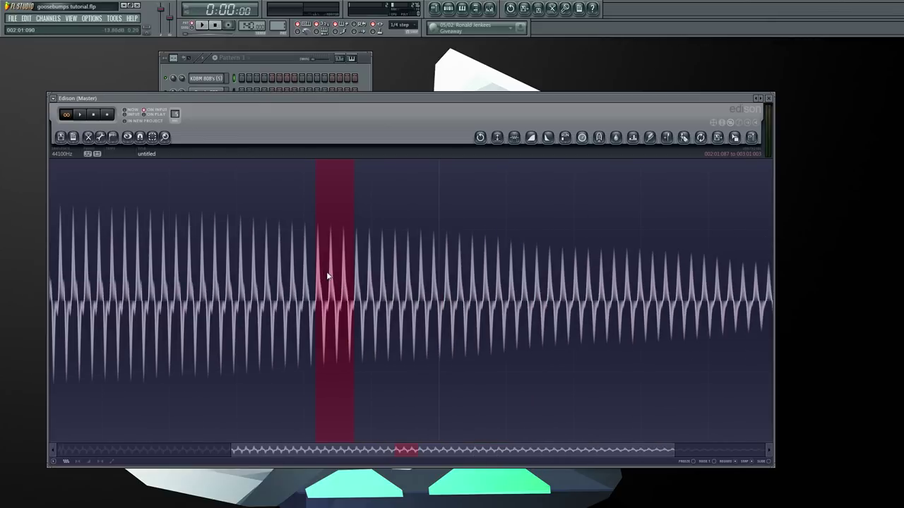
scroll(328, 274, up, 5)
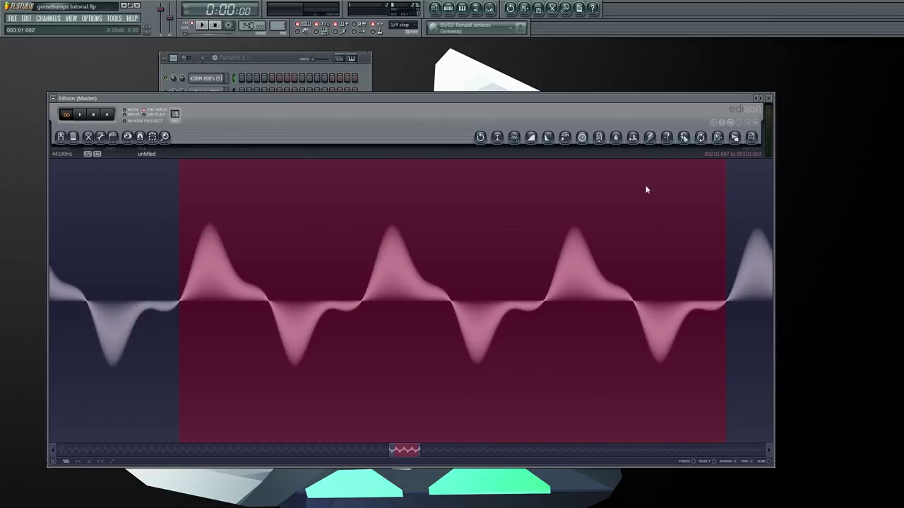
scroll(500, 299, down, 4)
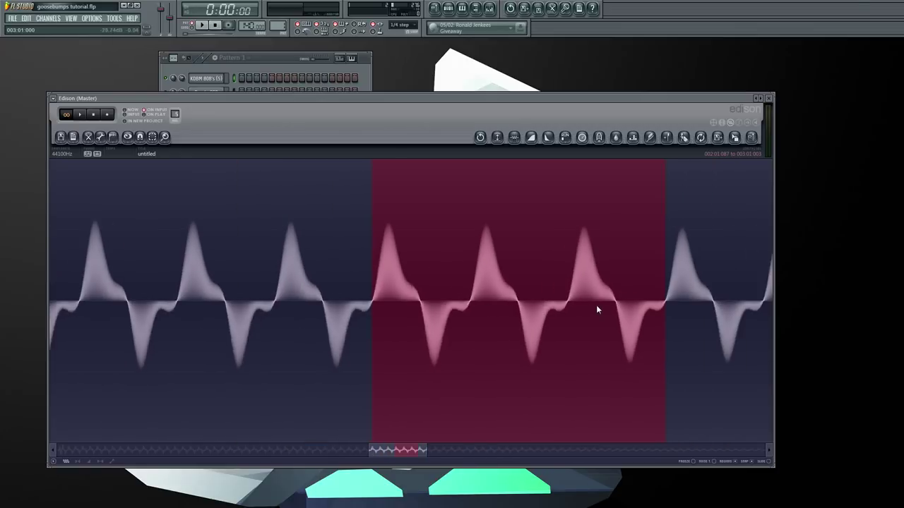
drag(653, 296, 696, 300)
scroll(600, 281, down, 2)
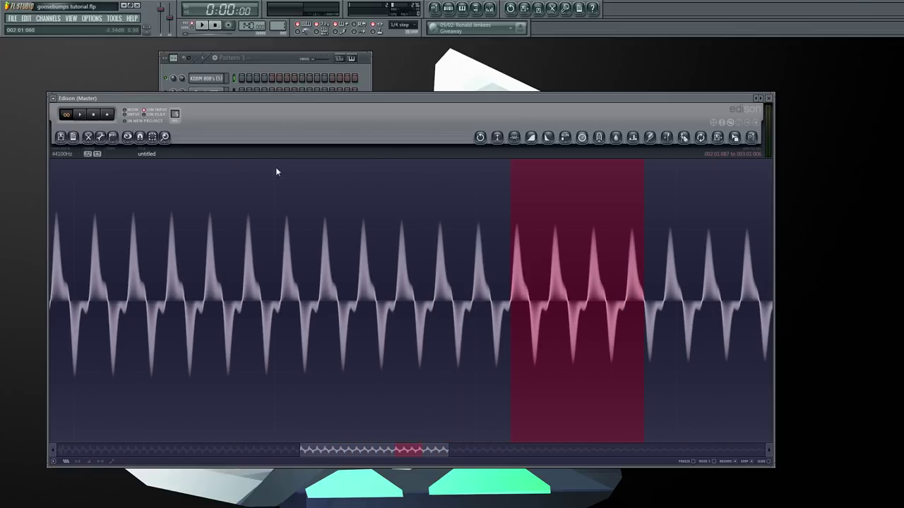
Audition the loop, extend the selection by another cycle, and play it looping again.
click(82, 115)
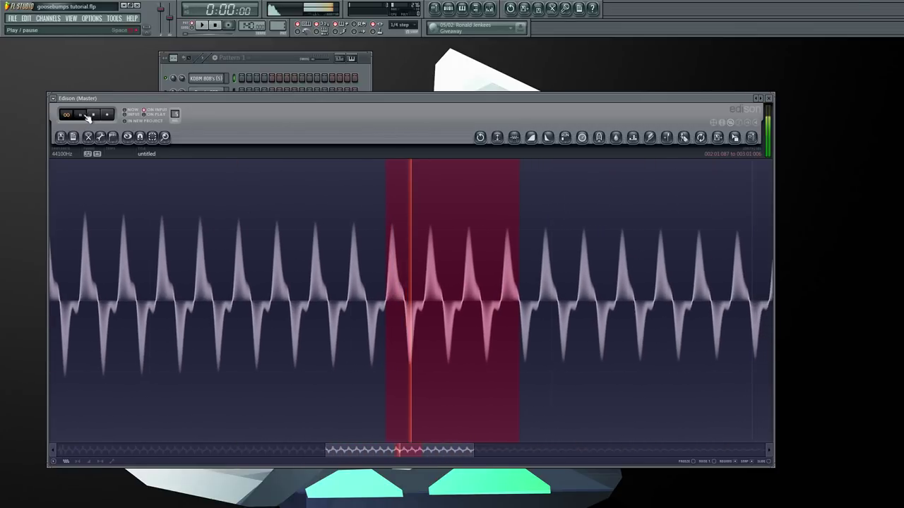
click(83, 115)
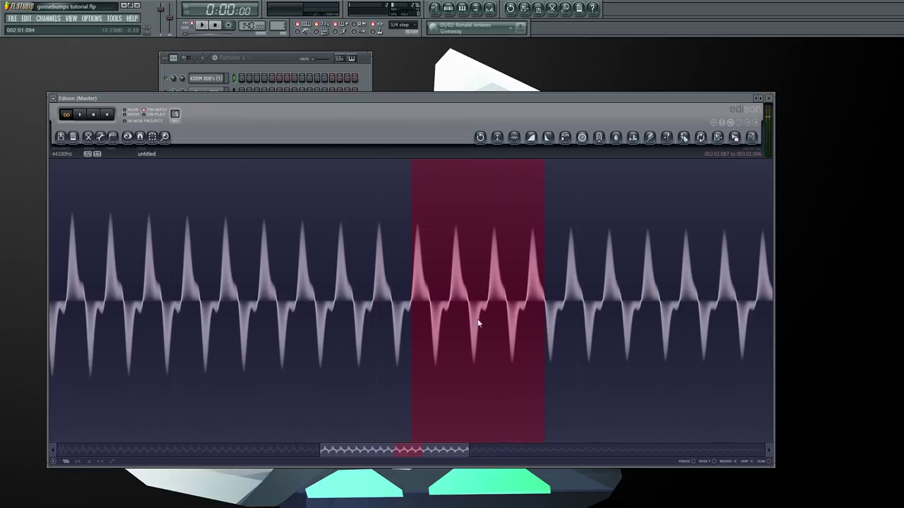
scroll(520, 334, down, 2)
scroll(533, 310, up, 3)
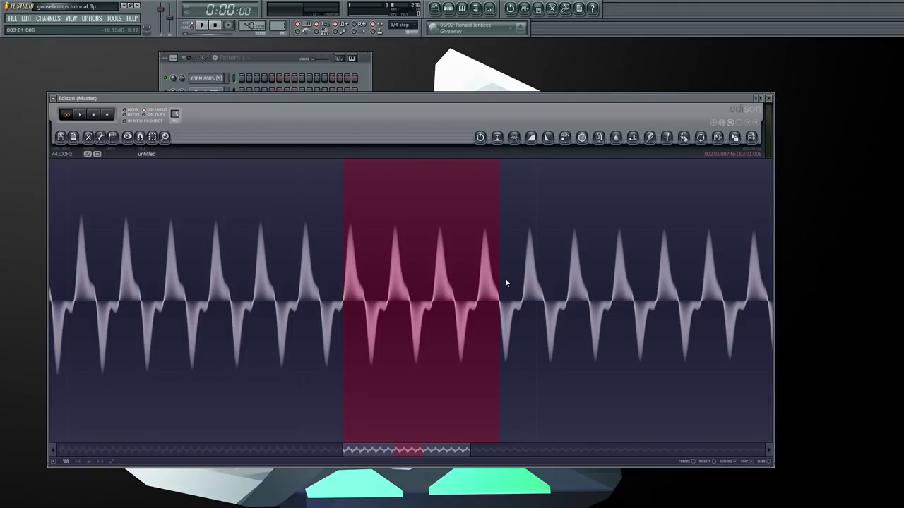
drag(513, 334, 540, 318)
scroll(133, 179, down, 6)
key(space)
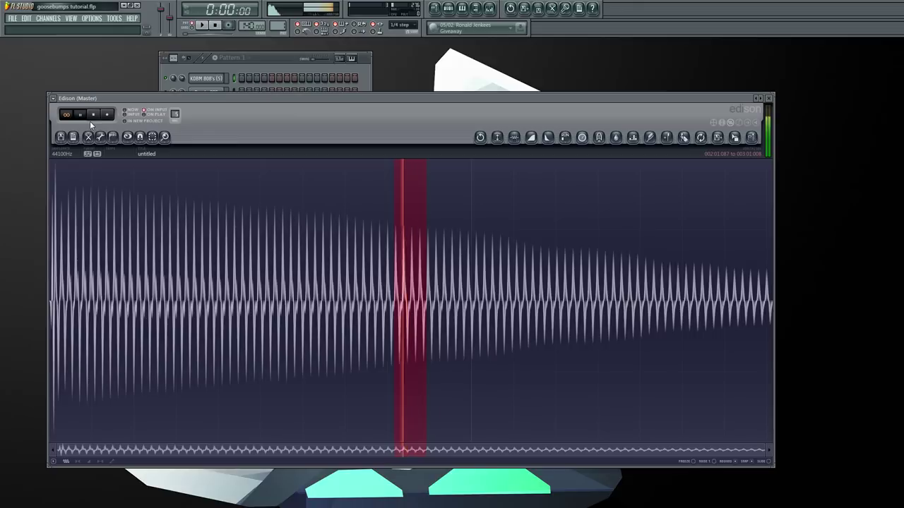
key(space)
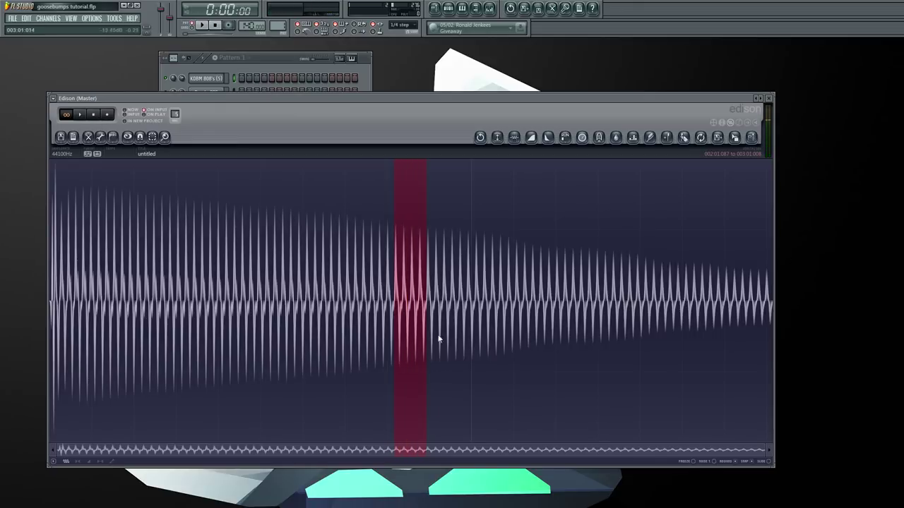
scroll(376, 386, up, 1)
scroll(378, 383, down, 1)
Set the selected stretch as the sample's loop from the Regions menu and clear the selection.
click(112, 138)
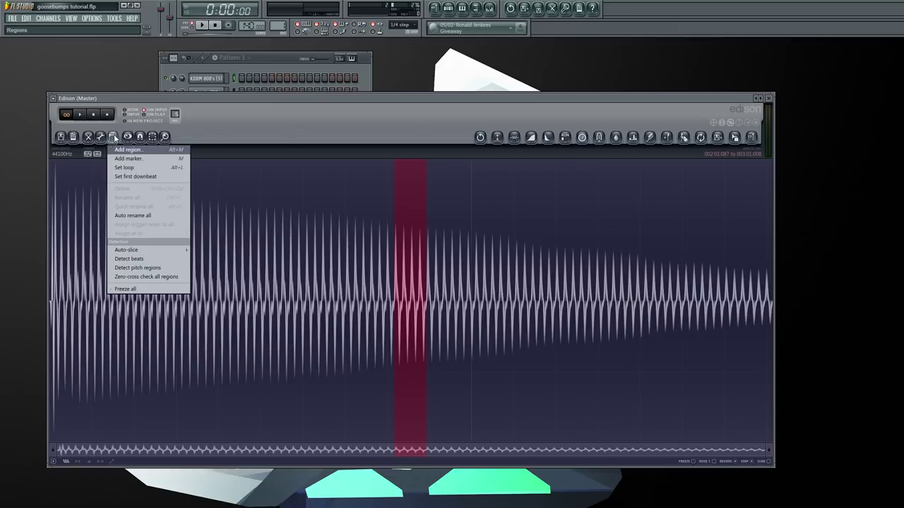
click(132, 168)
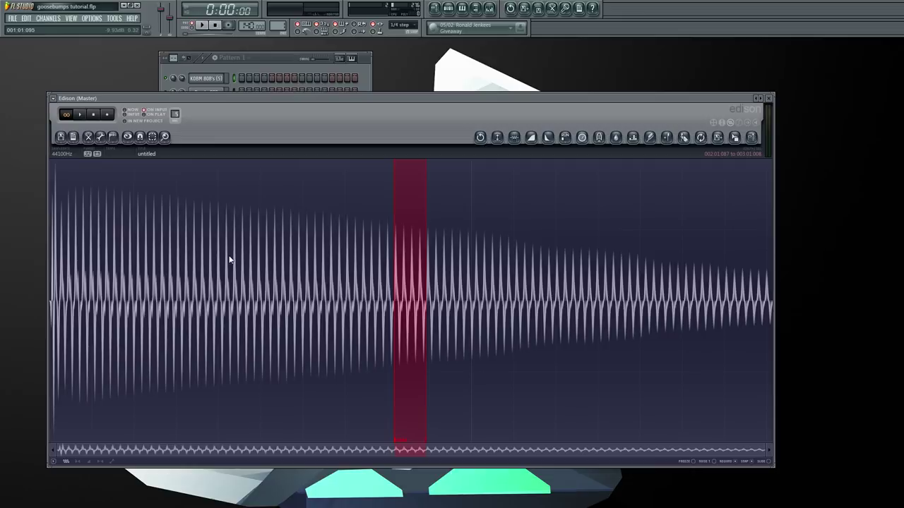
click(314, 244)
Shrink Edison and drag the looped sample into the Channel Rack as KDBM 808's (5)_2.
drag(53, 94, 191, 218)
drag(735, 264, 220, 120)
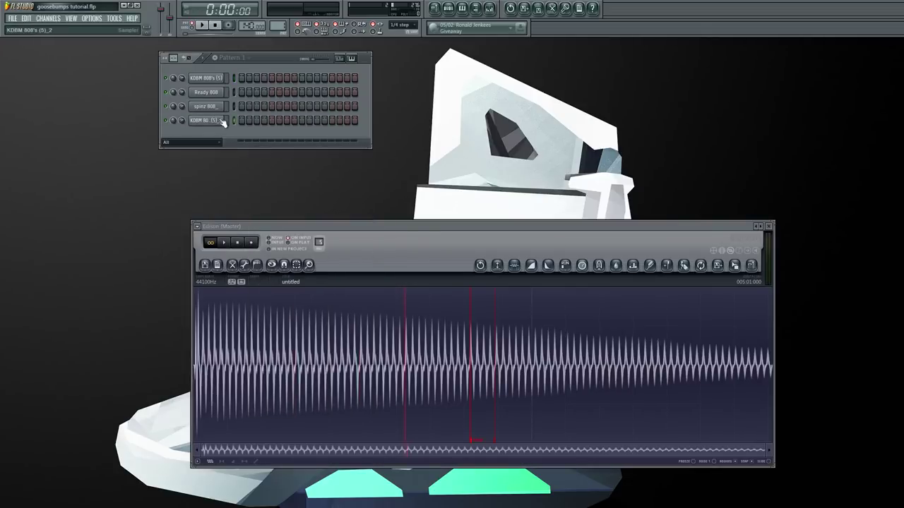
click(221, 121)
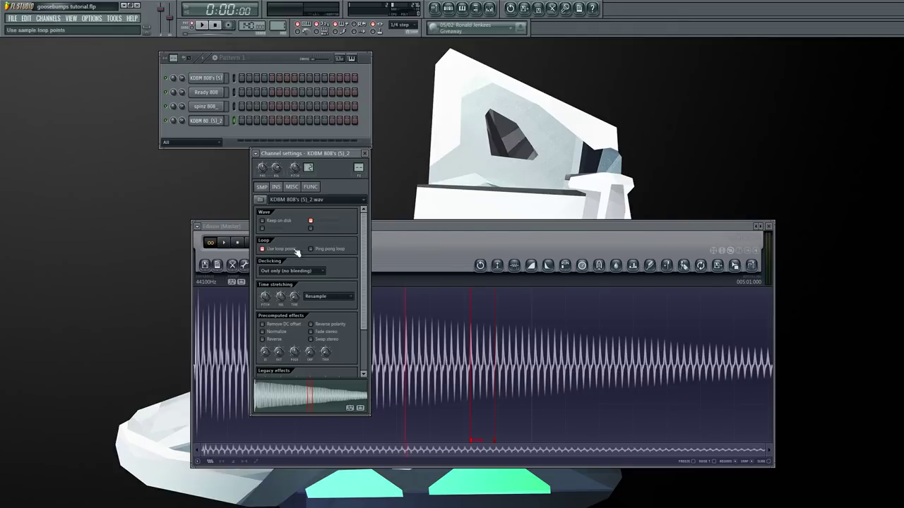
On the MISC tab, enable Cut itself and Porta, and lower the maximum polyphony.
click(292, 187)
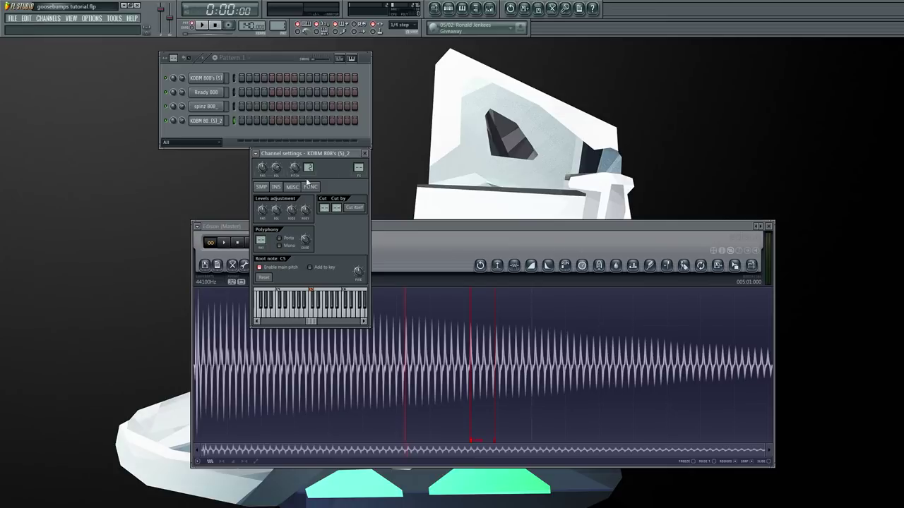
click(356, 208)
click(280, 238)
drag(261, 240, 261, 230)
Audition the new 808 channel at C5 with test notes on the mini keyboard.
click(334, 312)
key(z)
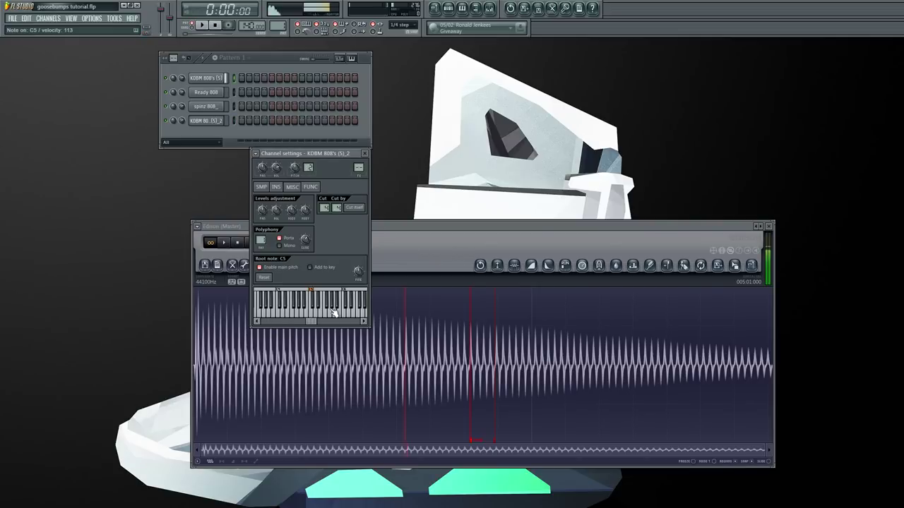
scroll(311, 320, down, 2)
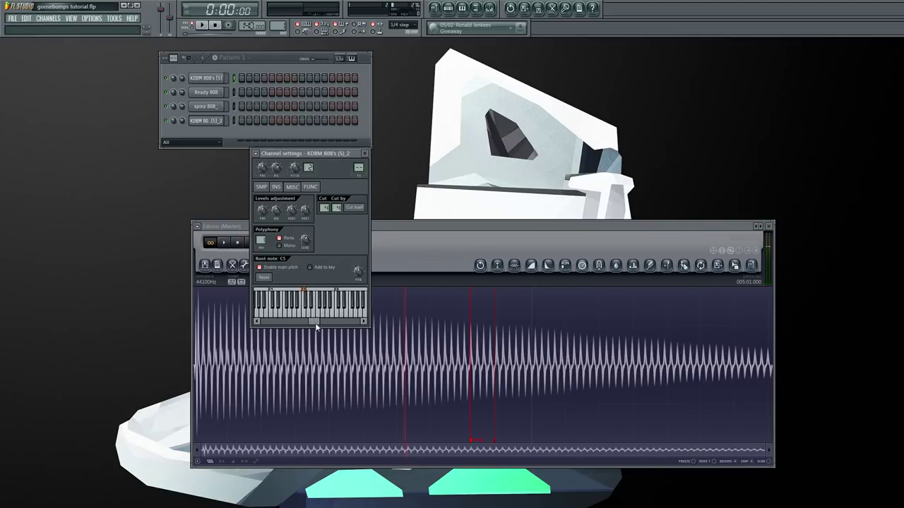
click(307, 316)
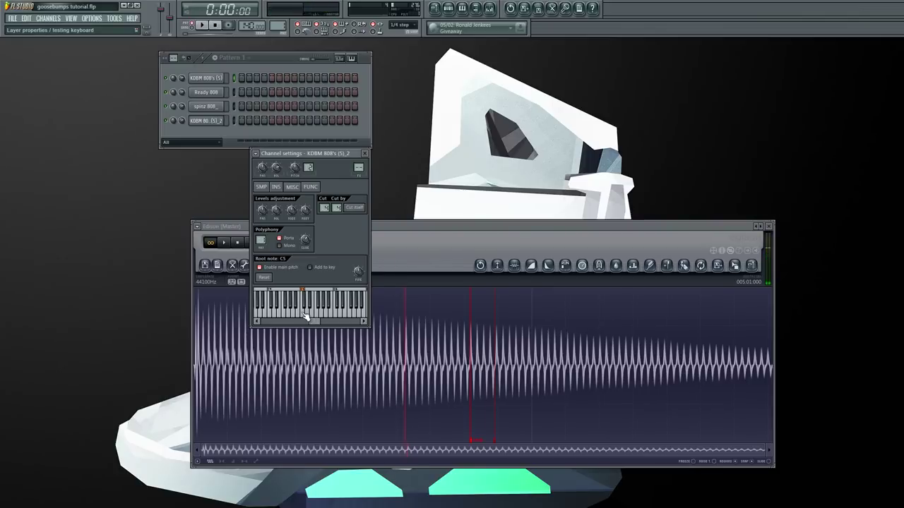
click(212, 120)
click(212, 120)
key(z)
Turn off the sample's loop points and audition the unlooped 808 at C5.
click(261, 187)
click(279, 250)
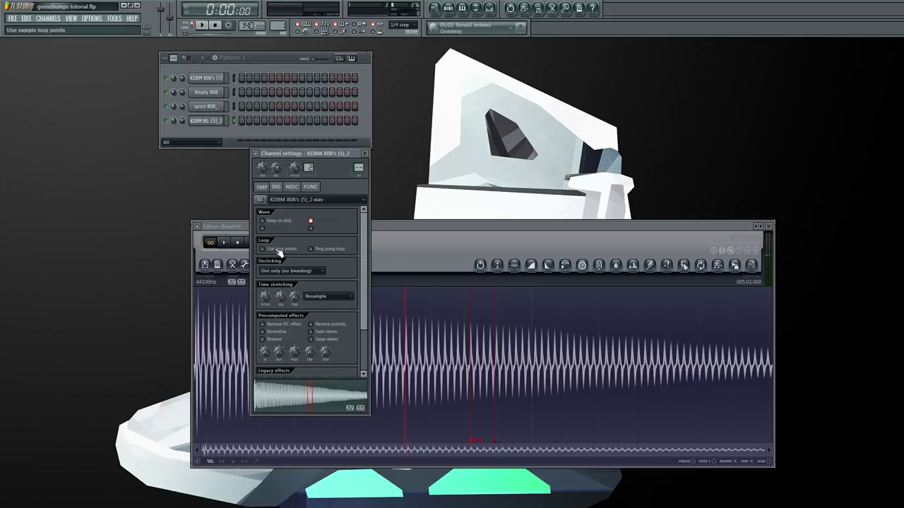
click(293, 187)
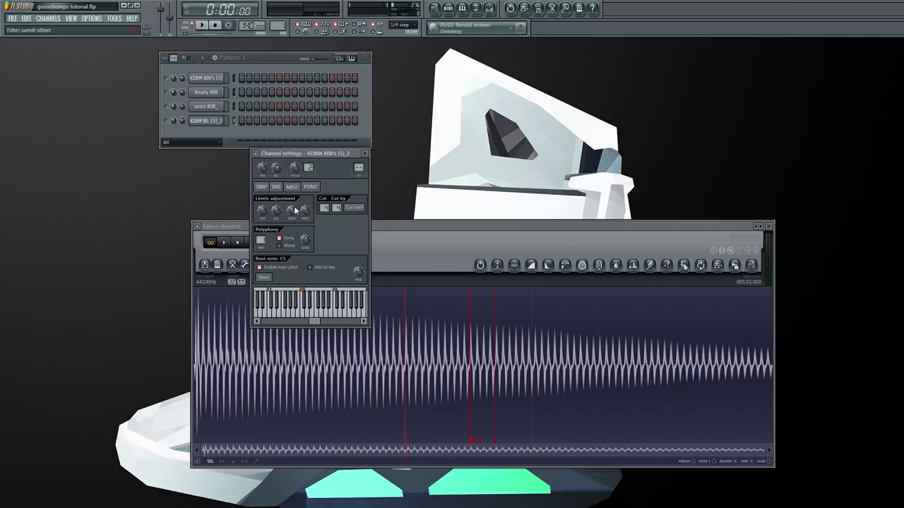
key(z)
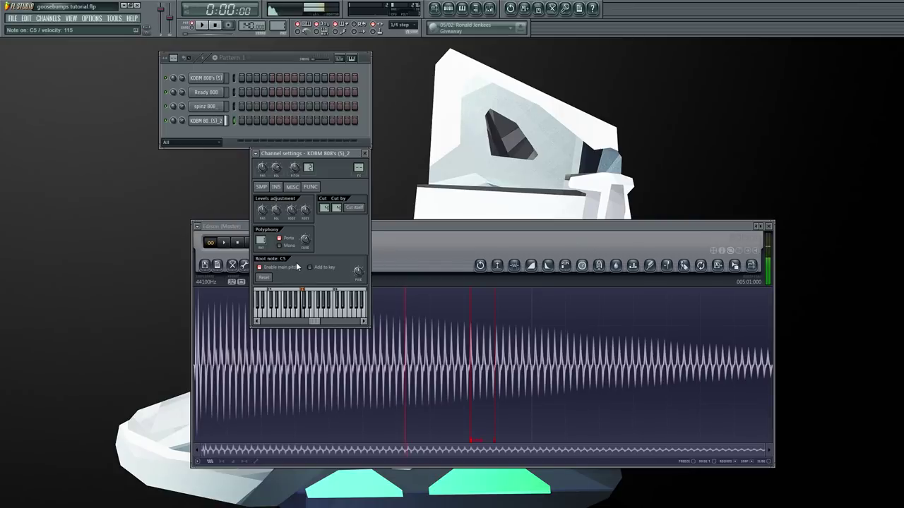
key(z)
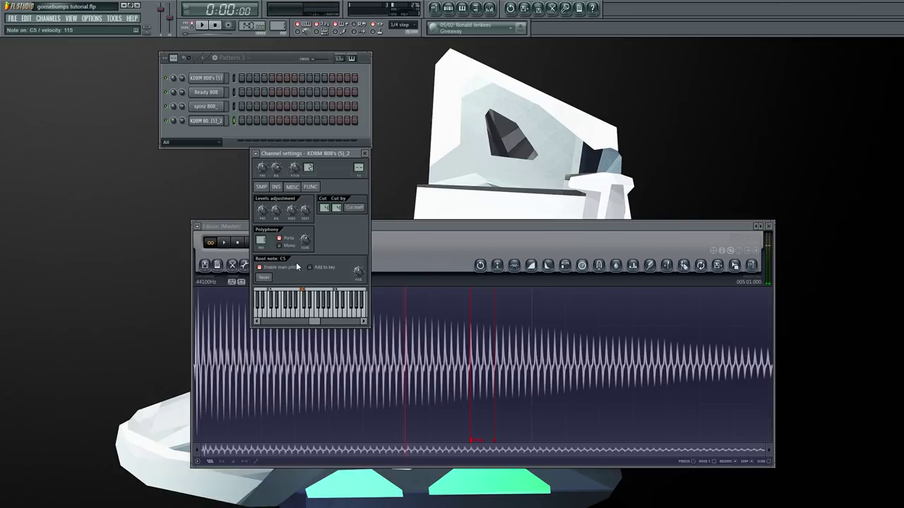
key(z)
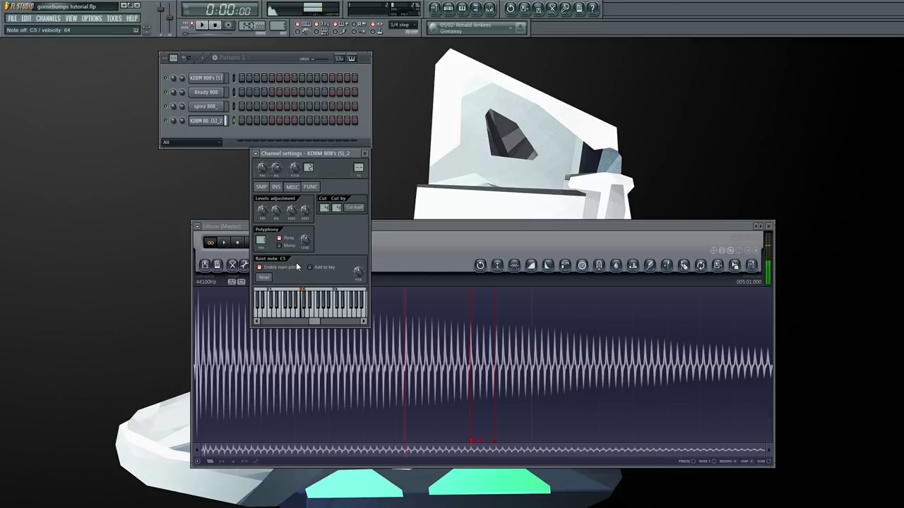
Re-enable Use loop points, return to the MISC tab, and open the channel's mixer track.
click(261, 186)
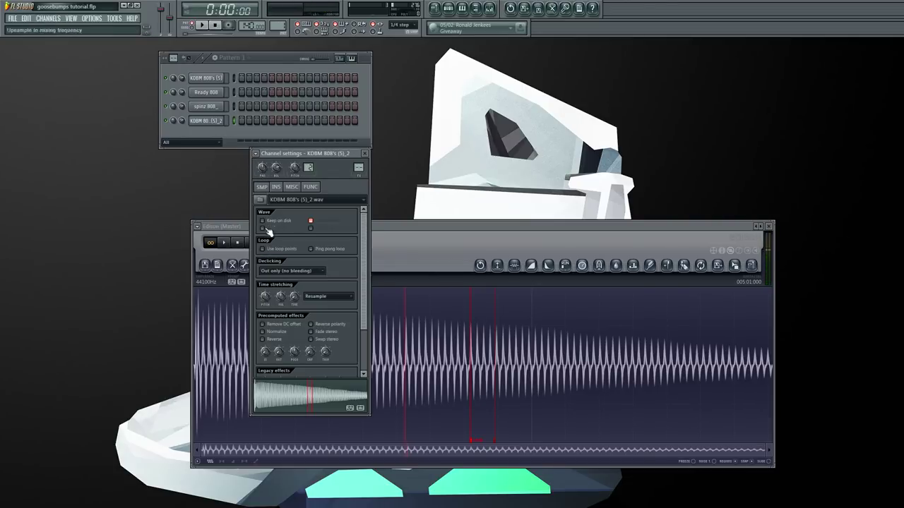
click(263, 249)
click(294, 187)
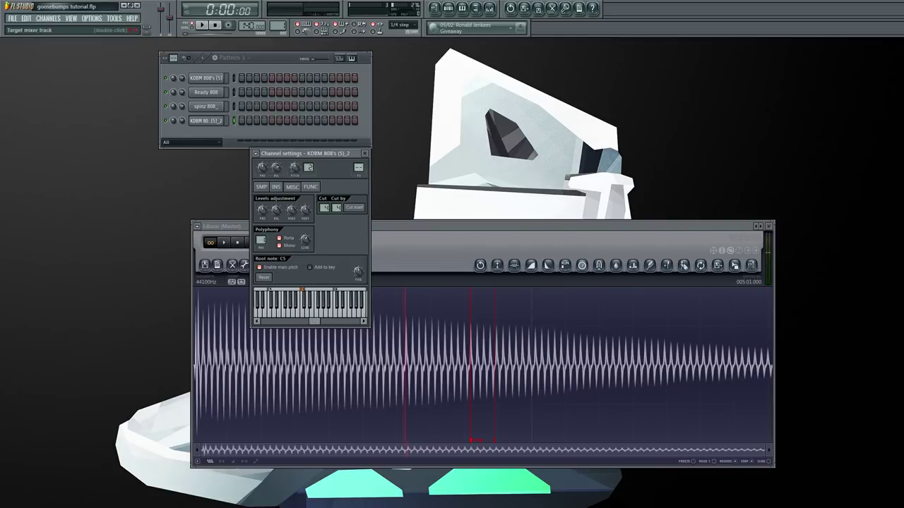
double_click(358, 167)
Load Fruity Fast Dist onto mixer Insert 1 from the Plugin Picker and play a test note.
key(F8)
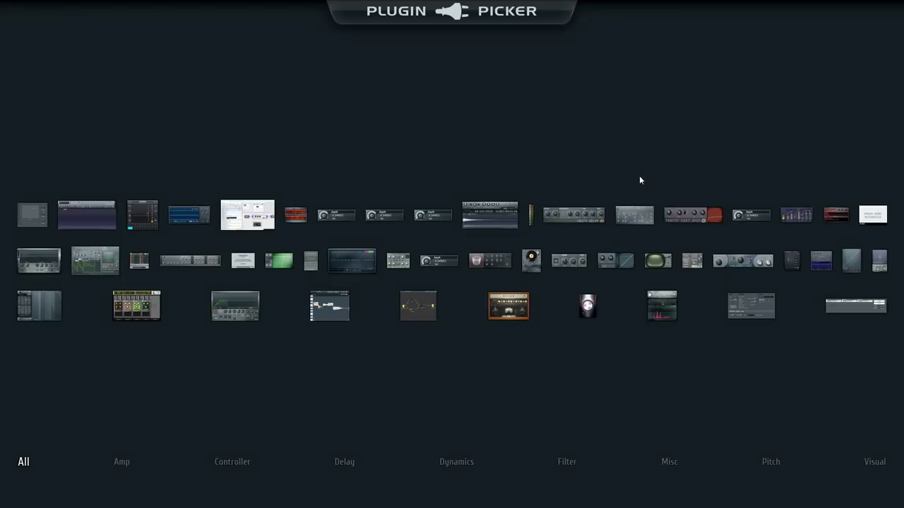
drag(710, 212, 444, 154)
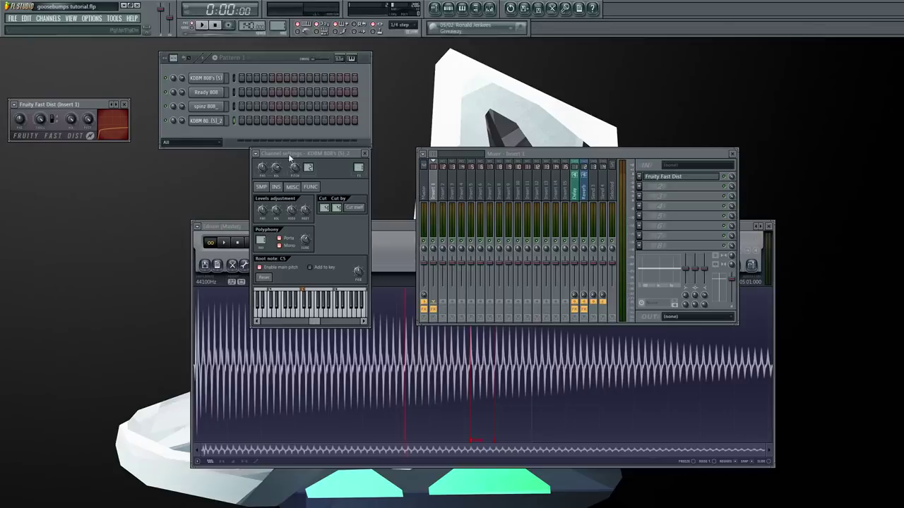
key(z)
Audition the distorted 808 at F5, C6 and a run of other notes.
click(738, 150)
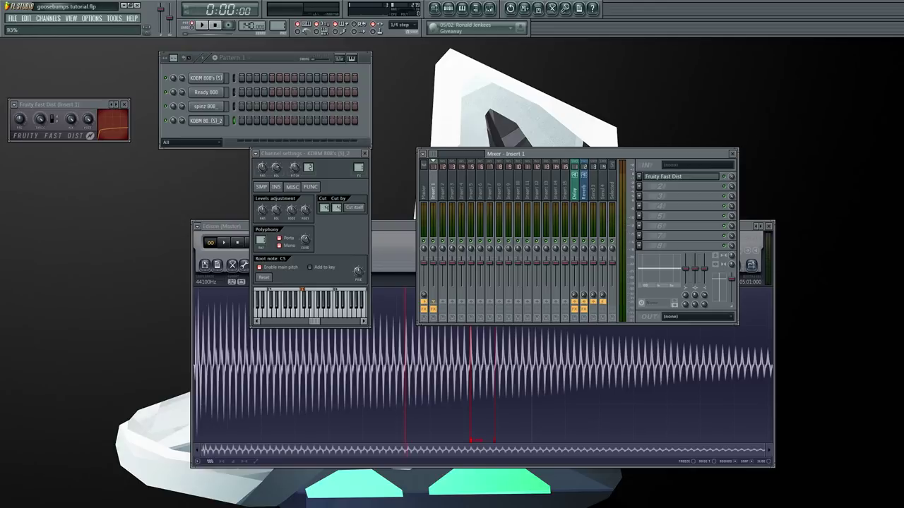
click(337, 177)
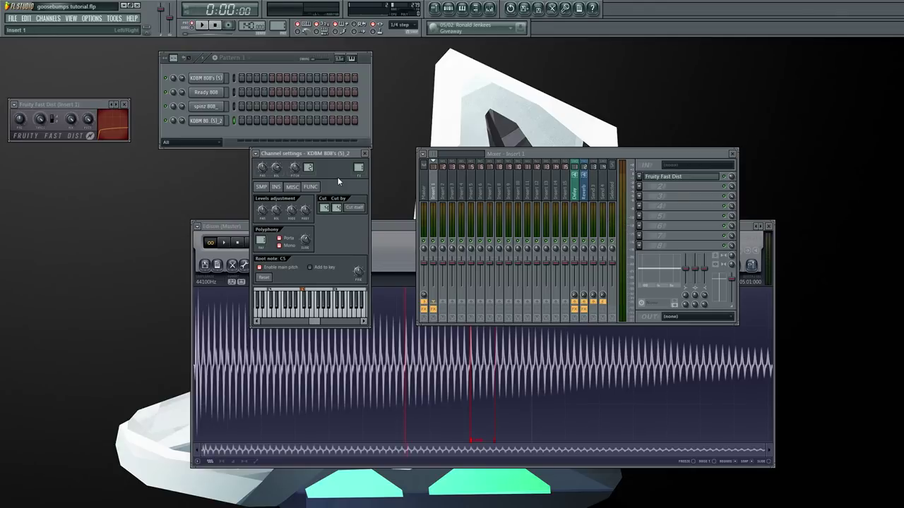
key(v)
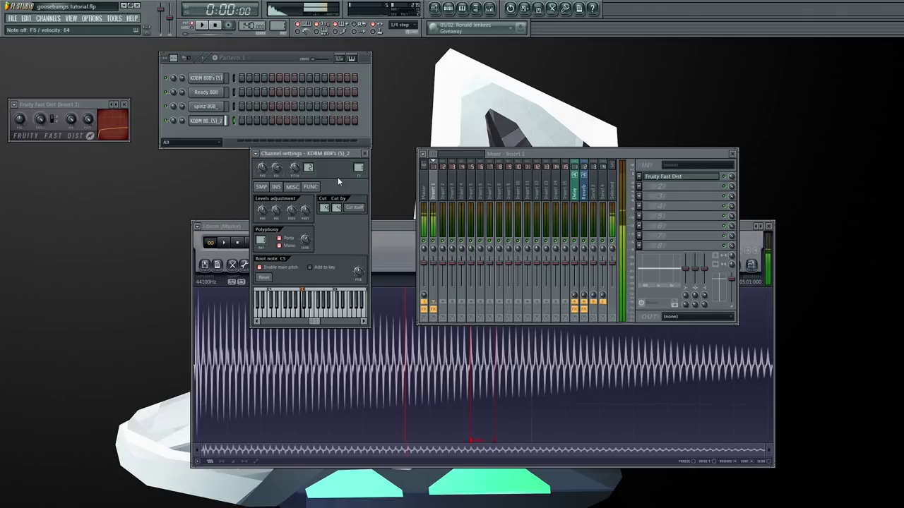
key(q)
key(q)
key(q)
key(g)
key(g)
key(d)
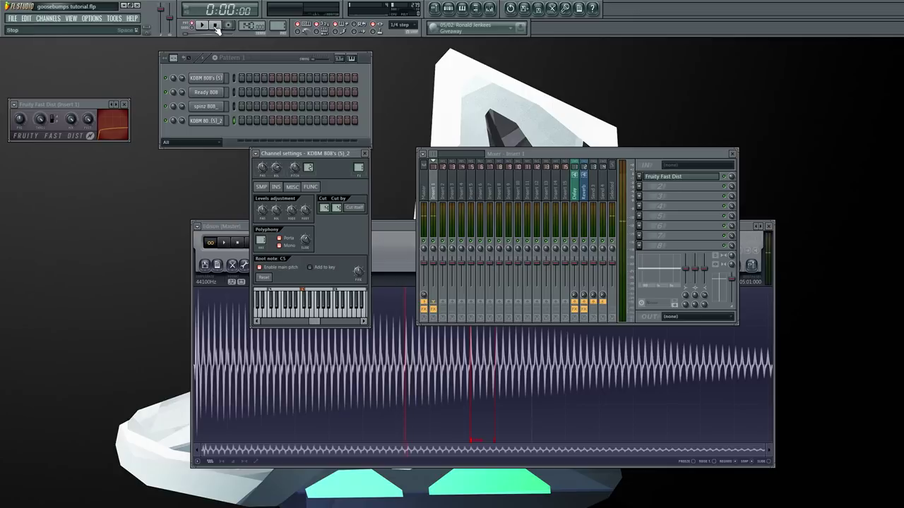
Review the SMP, INS and MISC tabs, preview the looped sample, then open the Ready 808 channel.
click(260, 186)
click(260, 186)
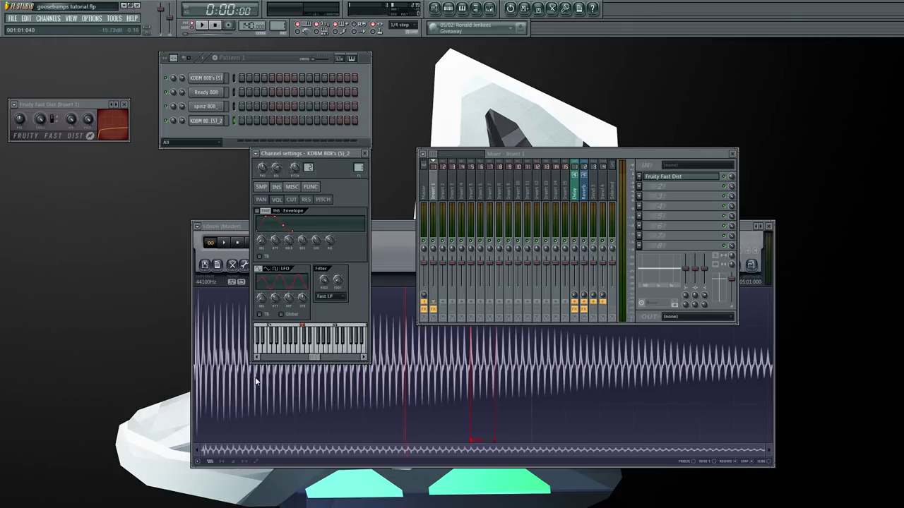
click(259, 186)
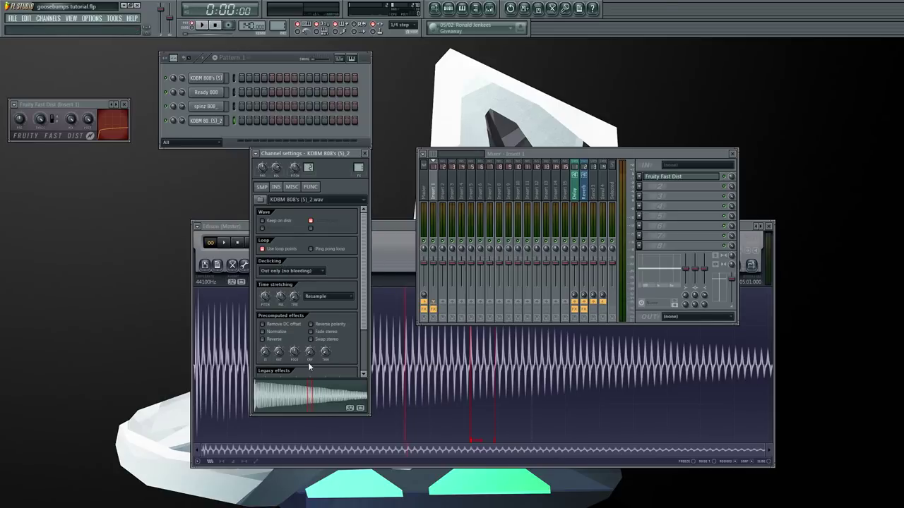
click(333, 406)
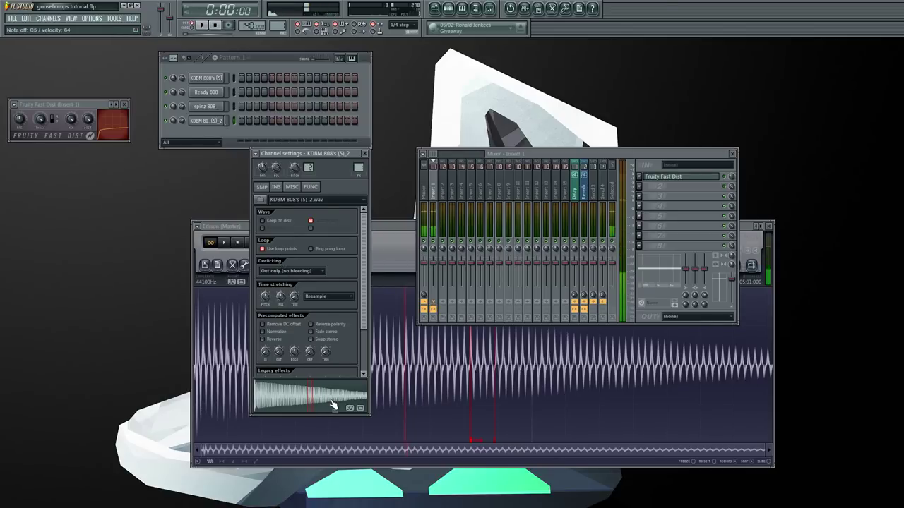
click(276, 186)
click(292, 186)
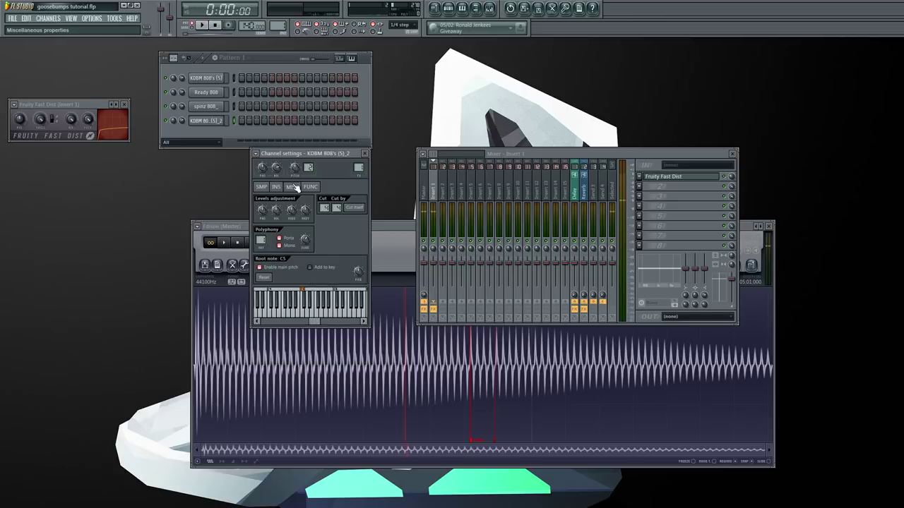
click(277, 186)
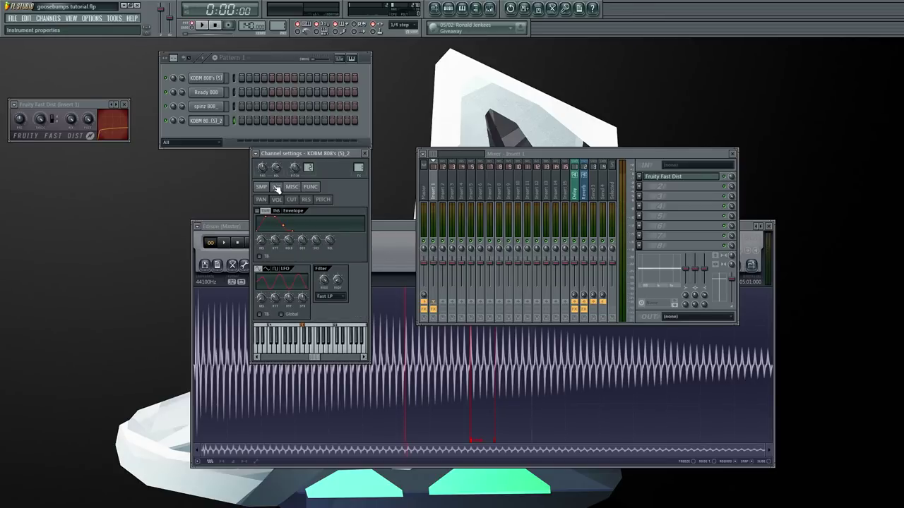
click(206, 92)
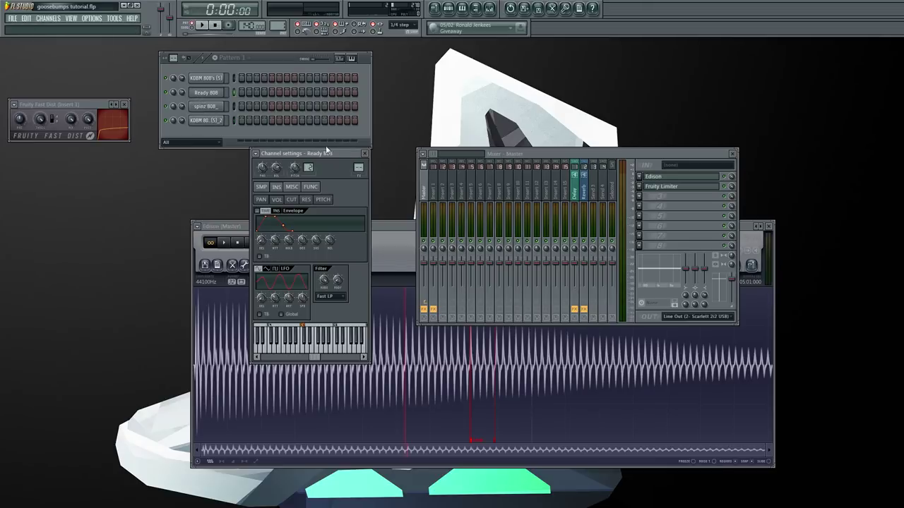
Load the Ready 808 sample into Edison, then select and loop-audition a tightened stretch of its sustain.
click(261, 186)
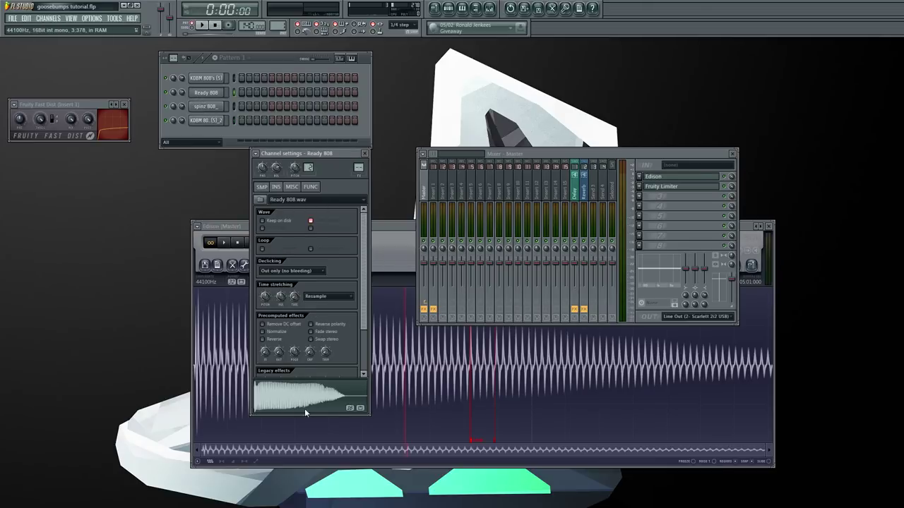
drag(306, 412, 281, 275)
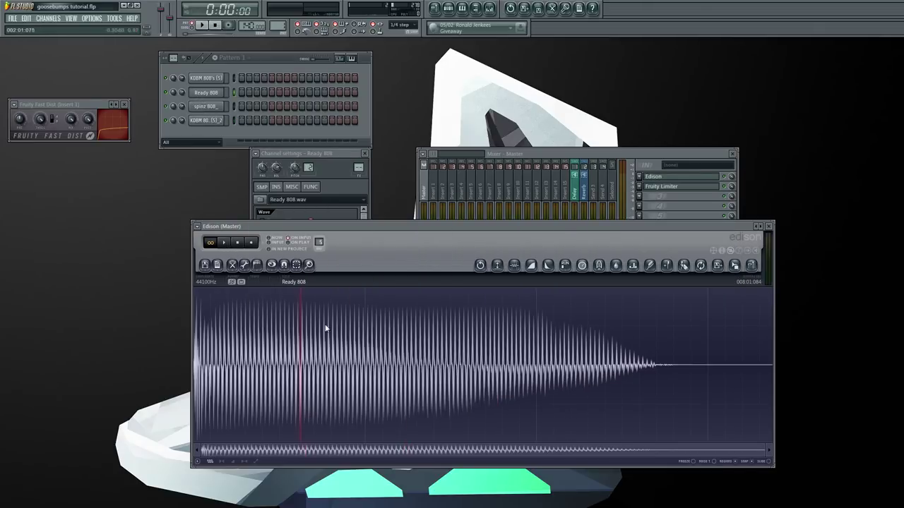
drag(325, 328, 386, 326)
click(225, 243)
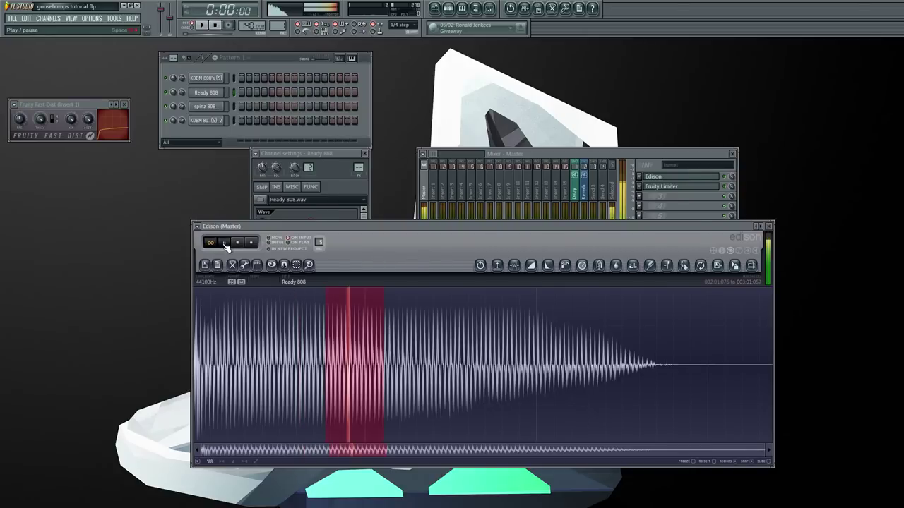
mouse_move(367, 343)
mouse_down()
mouse_move(338, 340)
mouse_move(353, 338)
mouse_up()
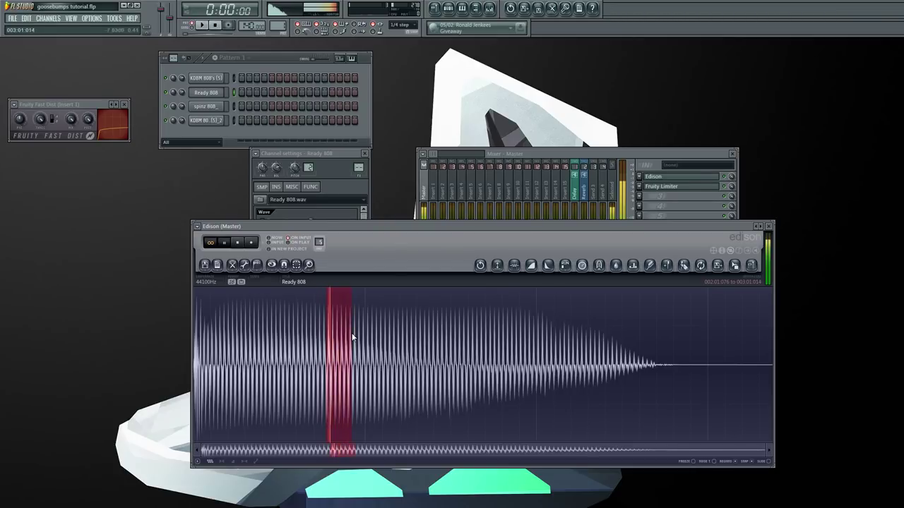
click(237, 243)
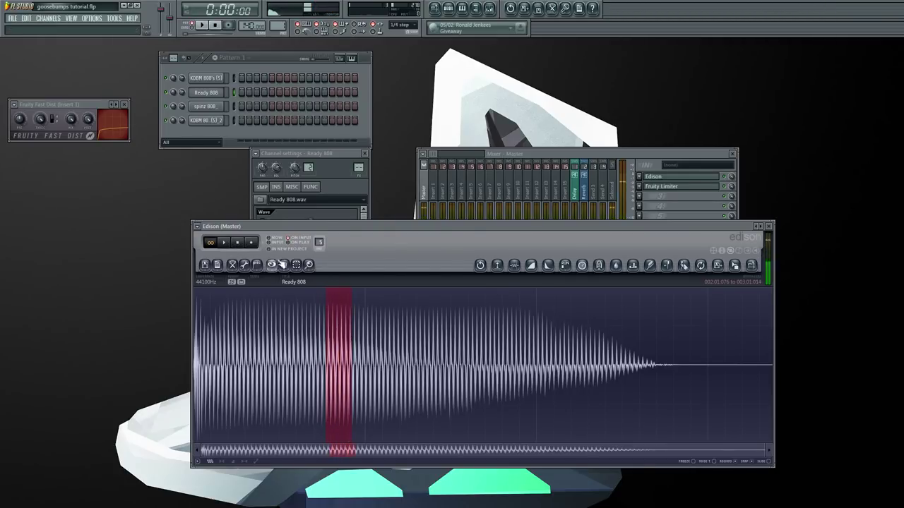
Zoom in on the selection and set it as the sample's loop from the Regions menu.
click(282, 265)
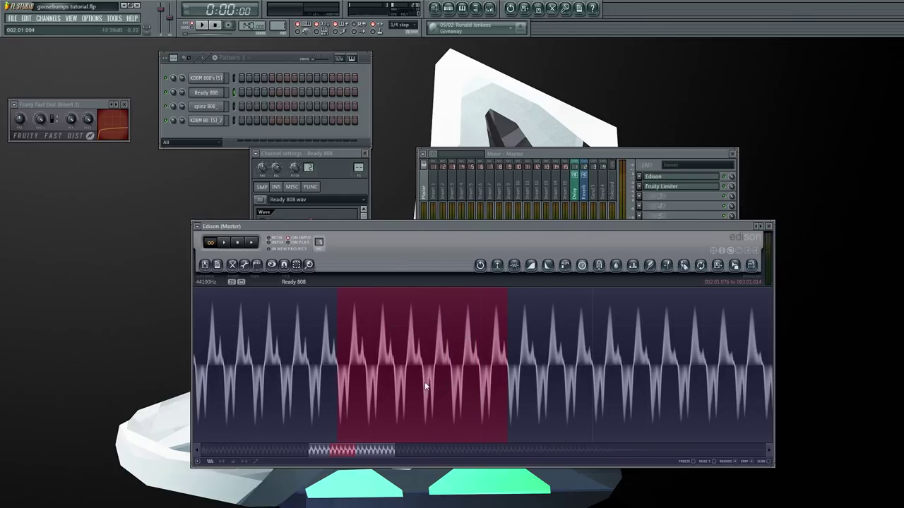
scroll(424, 344, down, 2)
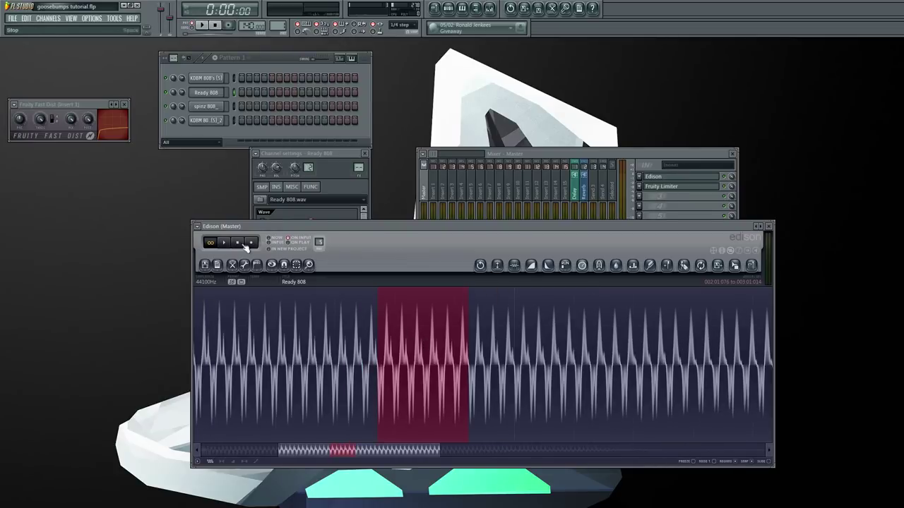
click(256, 265)
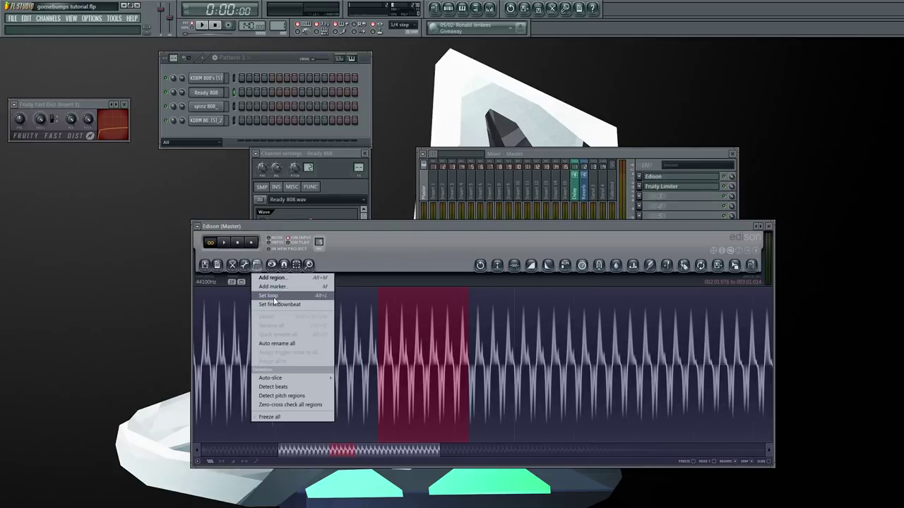
click(256, 265)
click(256, 264)
click(256, 265)
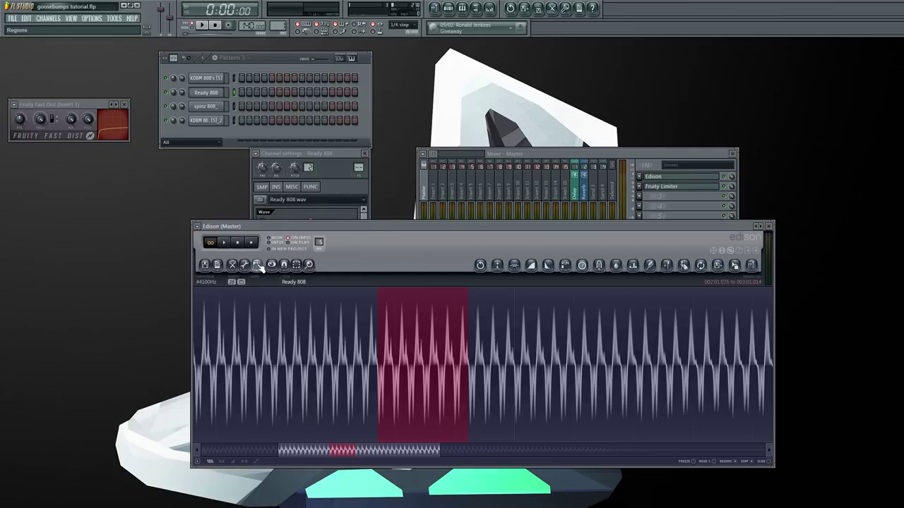
click(256, 264)
click(261, 298)
Drag the looped 808 from Edison into the Channel Rack as the new Ready 808_4 channel.
scroll(395, 387, down, 3)
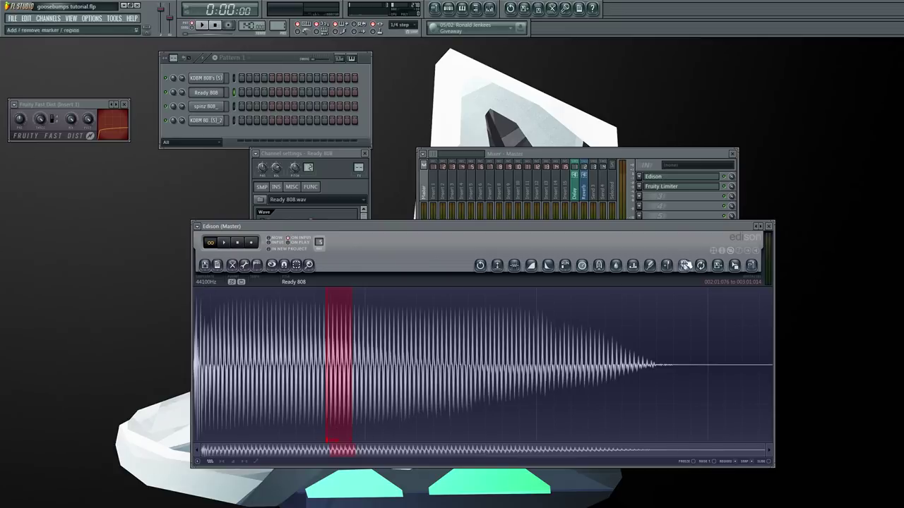
drag(738, 264, 280, 134)
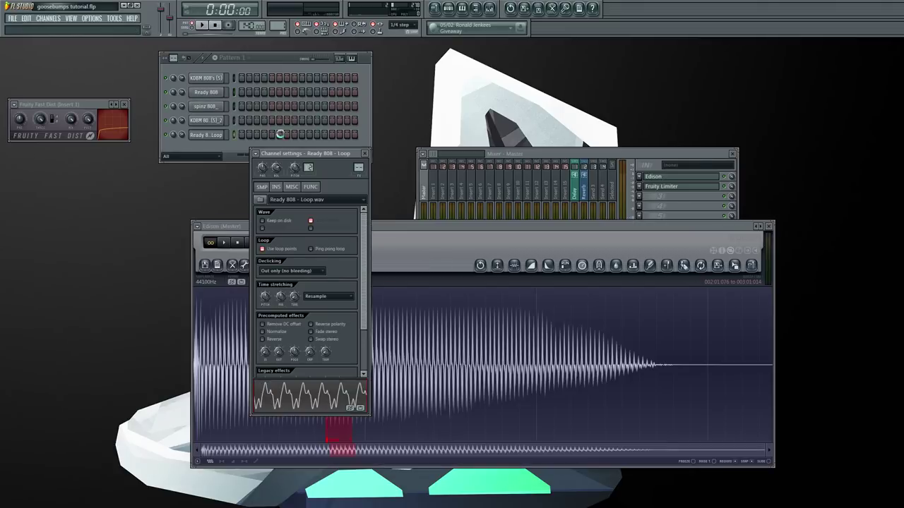
click(292, 187)
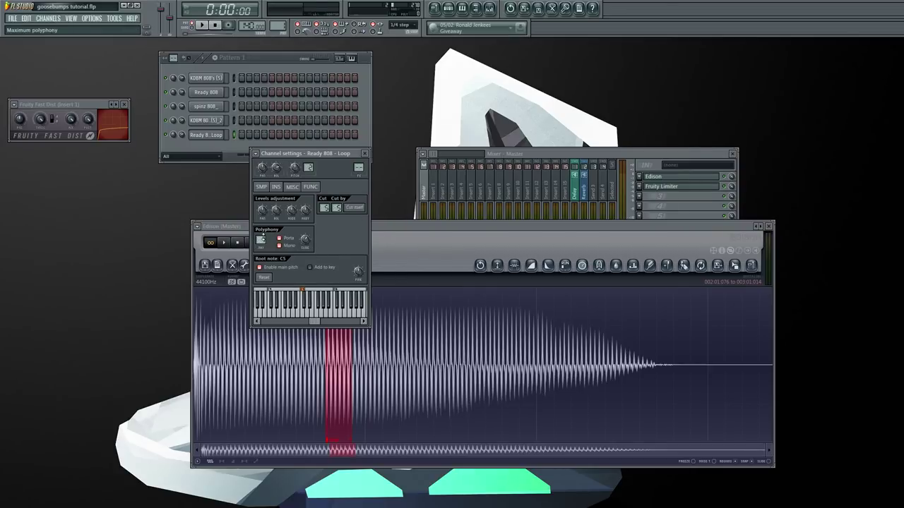
Audition the new channel at C5, D#5 and G5, then drag the looped 808 out of Edison again.
key(z)
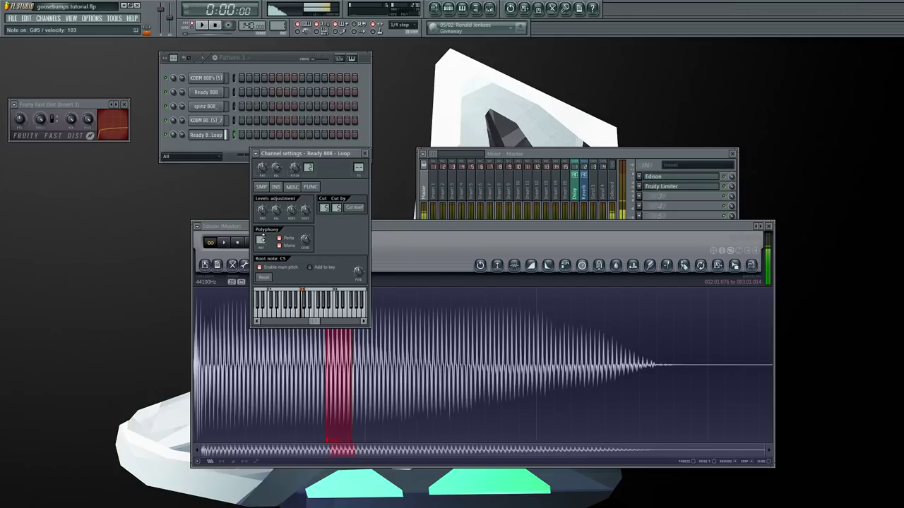
key(d)
key(b)
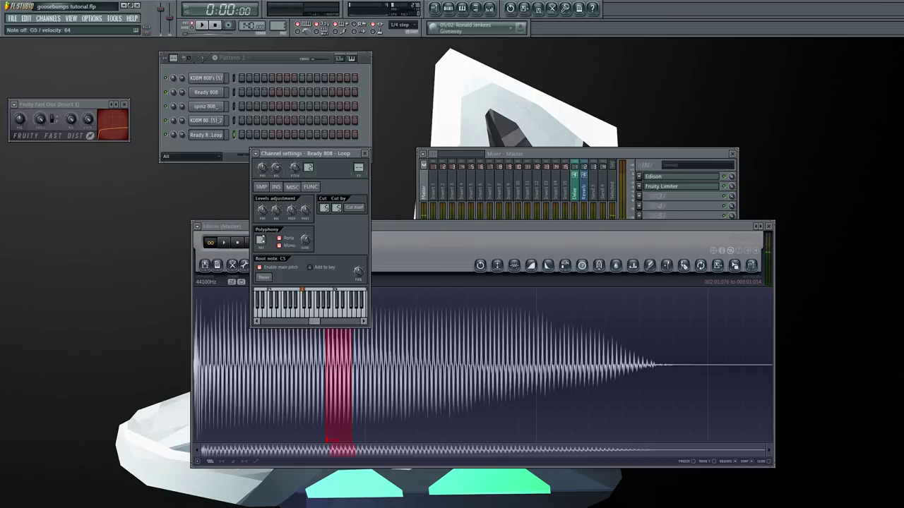
click(297, 329)
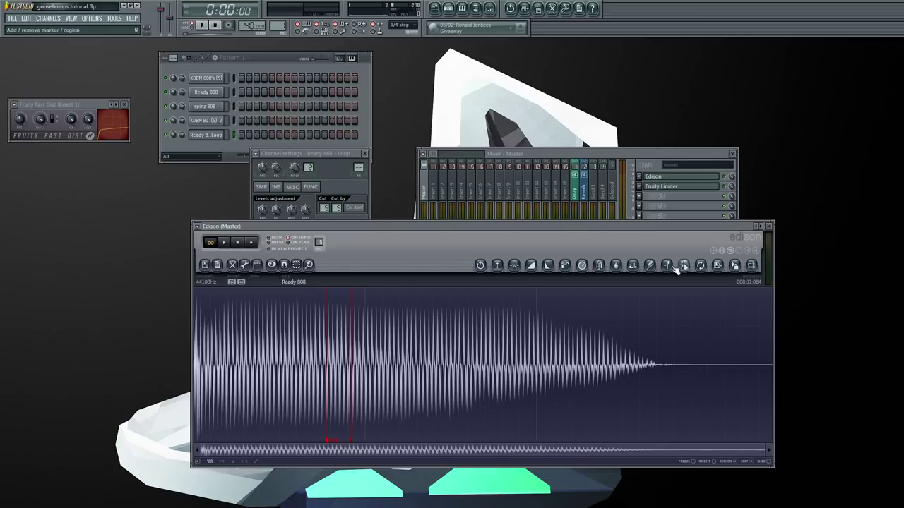
drag(750, 272, 212, 151)
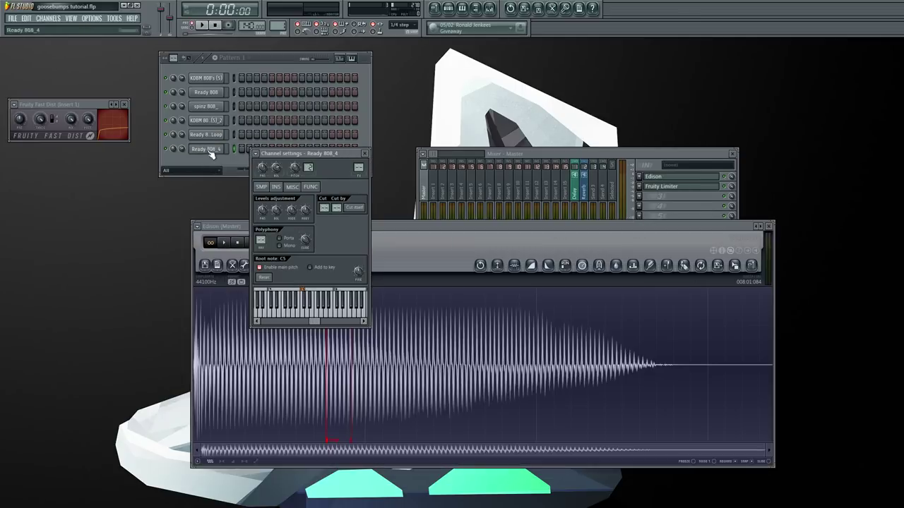
Show Ready 808_4's sample settings and open the master Fruity Limiter beside the mixer.
click(261, 187)
click(203, 134)
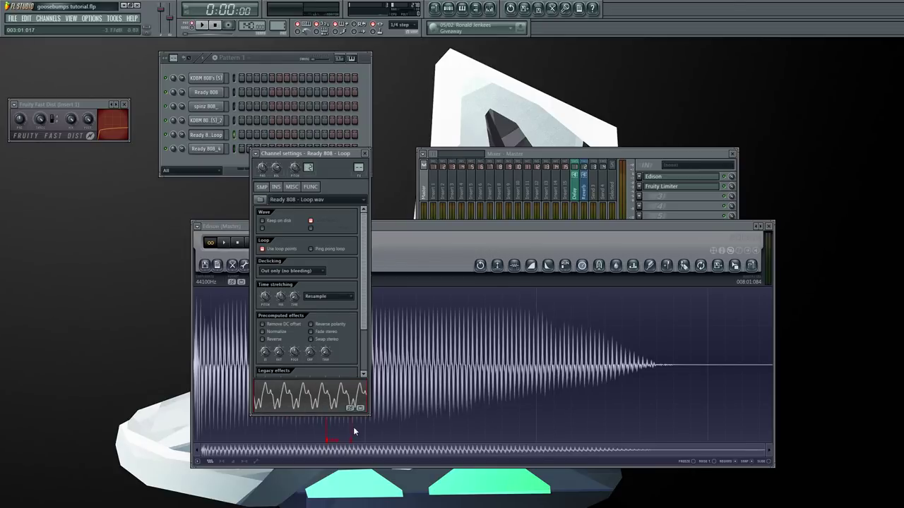
click(445, 303)
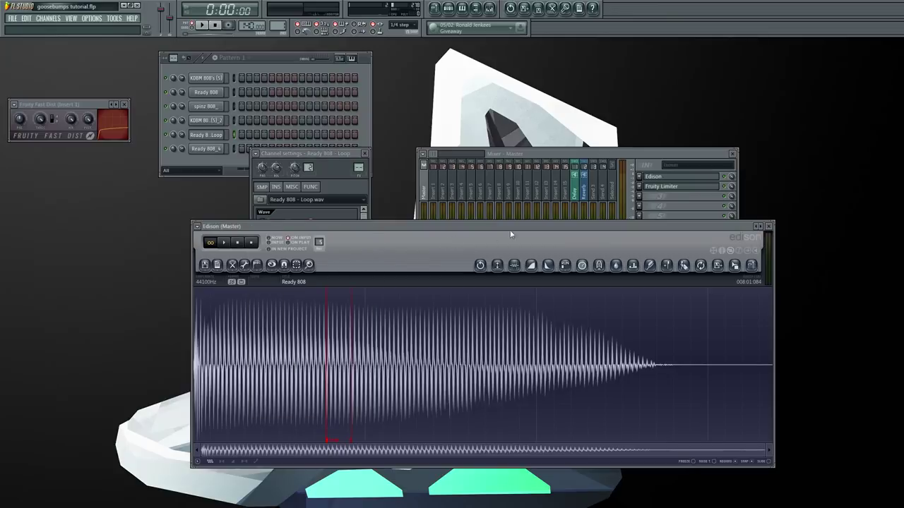
click(338, 184)
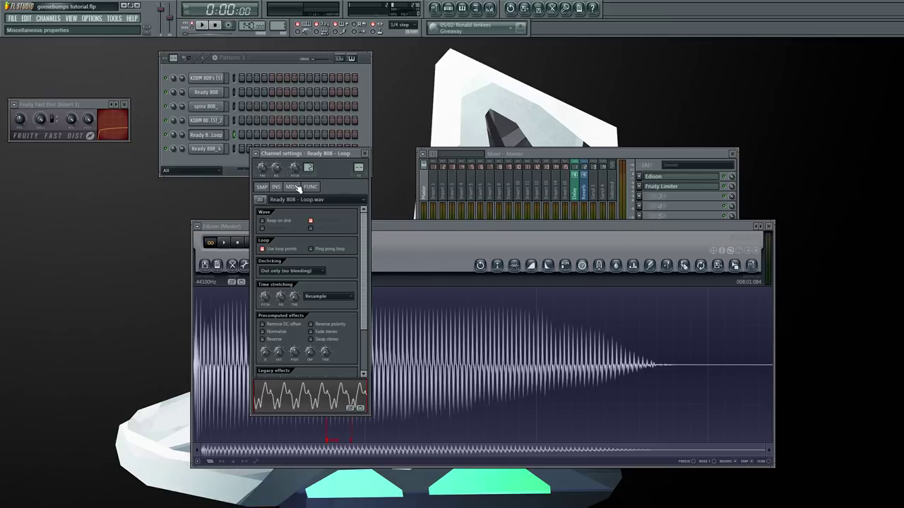
click(568, 150)
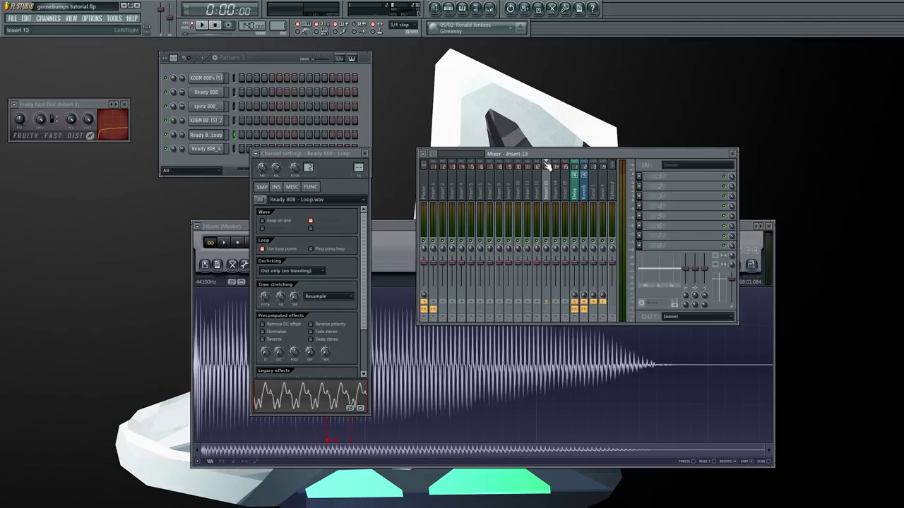
drag(539, 158, 551, 147)
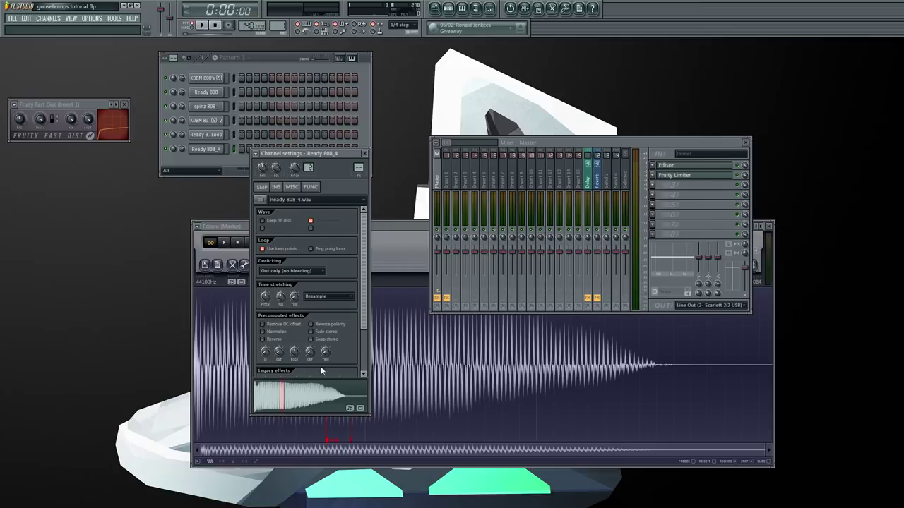
key(Down)
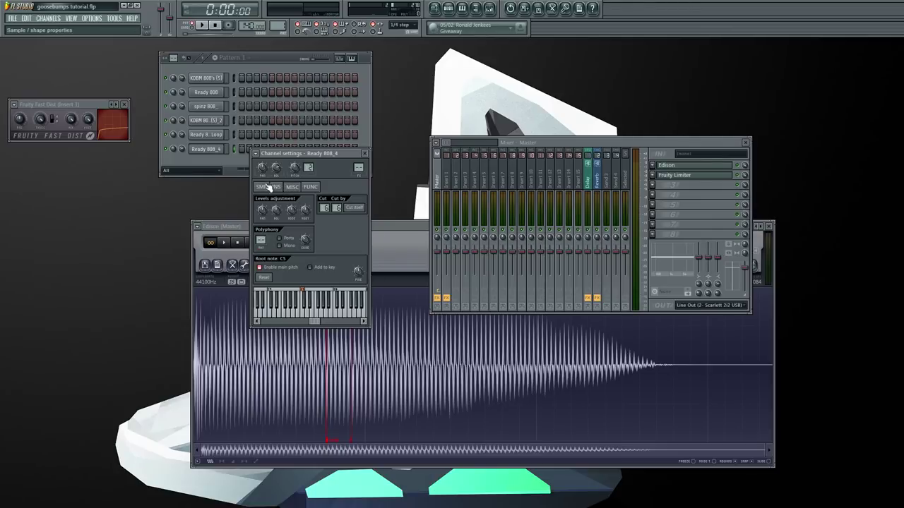
click(263, 186)
click(672, 176)
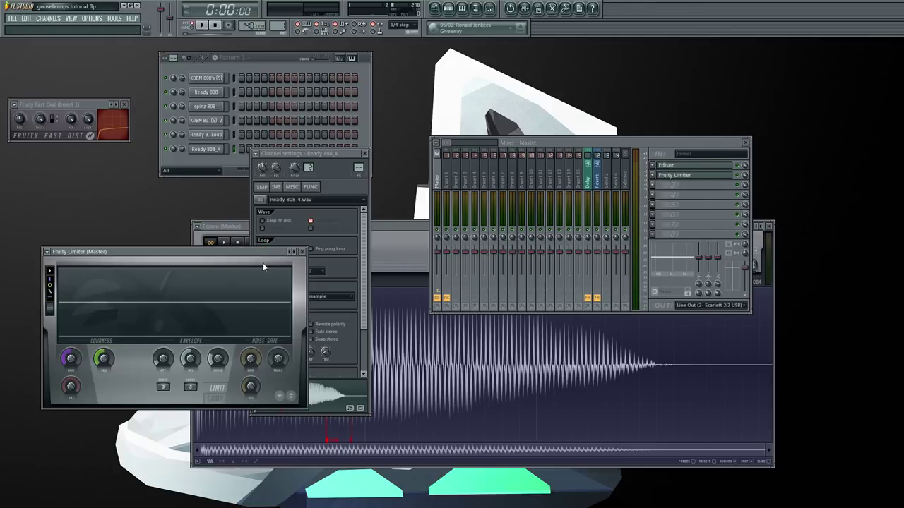
drag(263, 263, 633, 166)
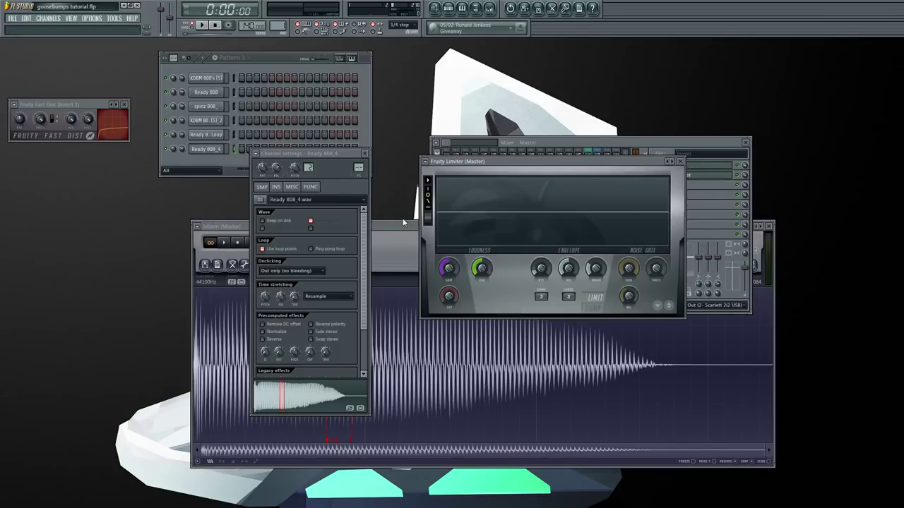
Enable Use loop points on Ready 808_4 and play C5 to hear the sustained 808.
click(327, 168)
key(z)
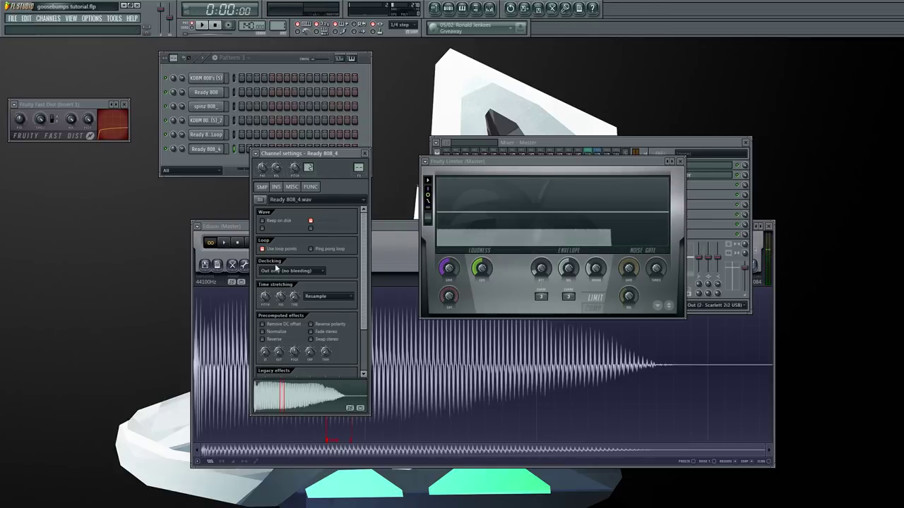
key(z)
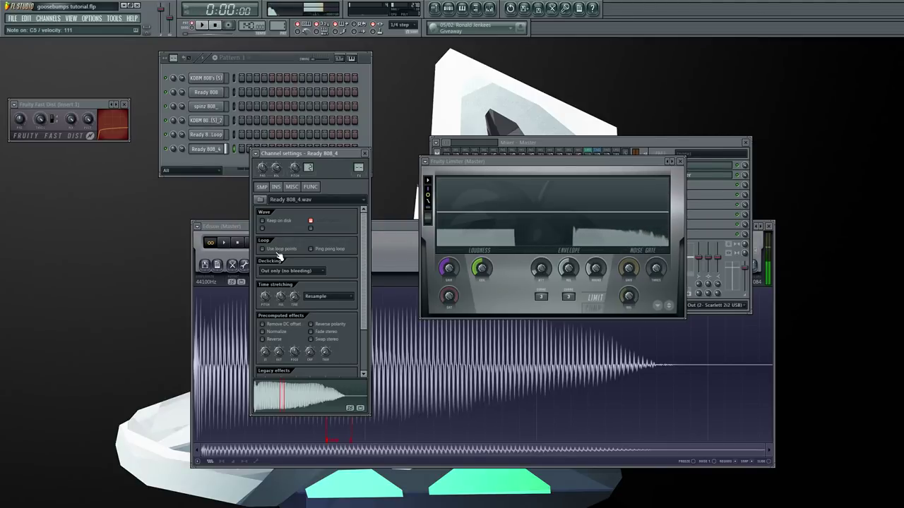
click(279, 257)
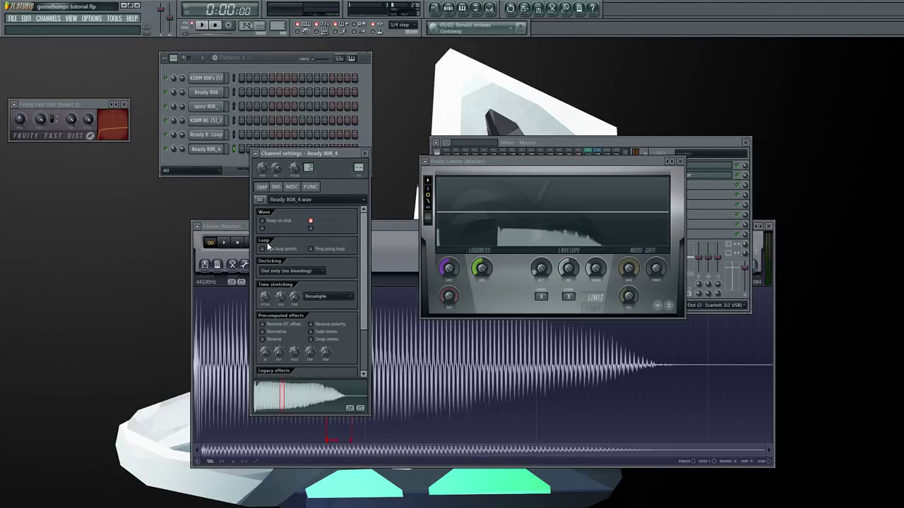
key(z)
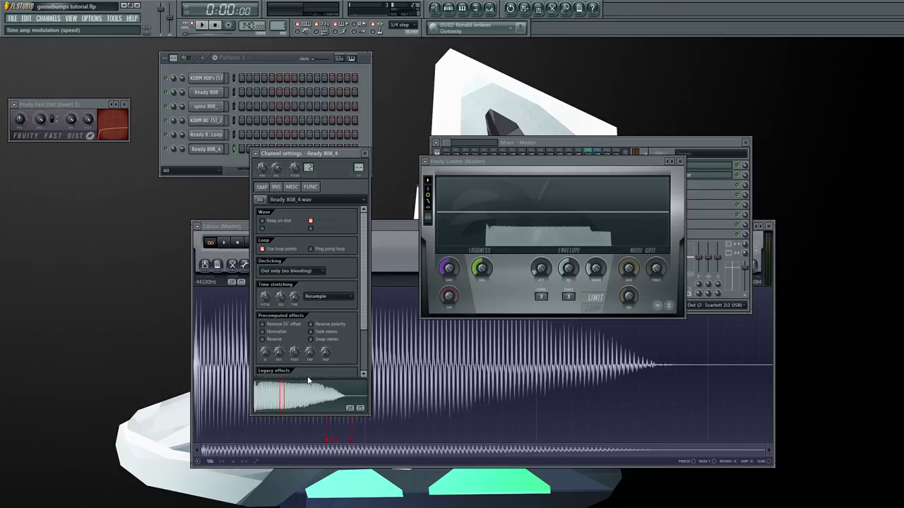
Load the spinz 808_ sample into Edison and arrange Edison beside the channel settings.
click(204, 107)
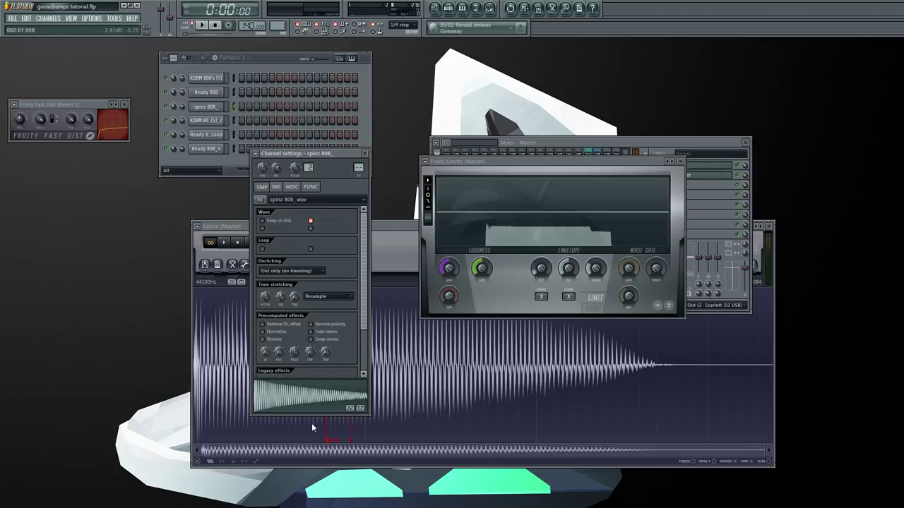
drag(322, 422, 326, 426)
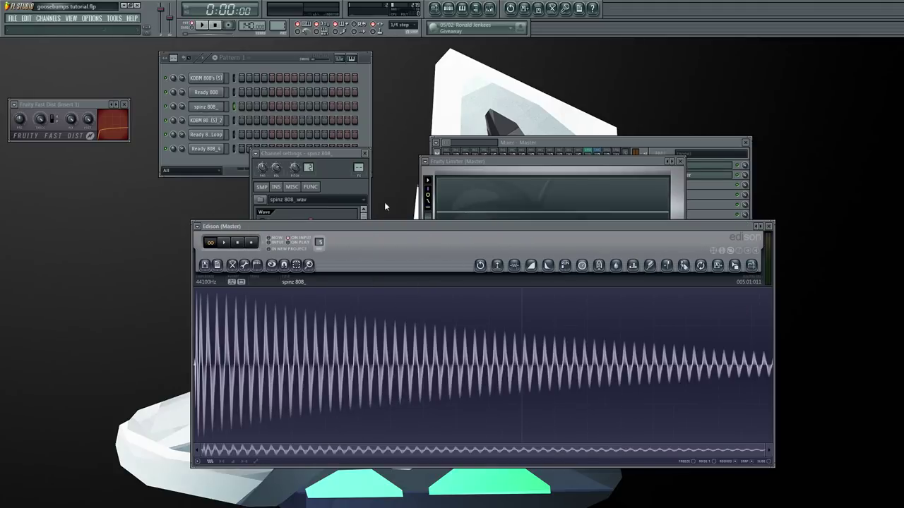
drag(374, 229, 540, 196)
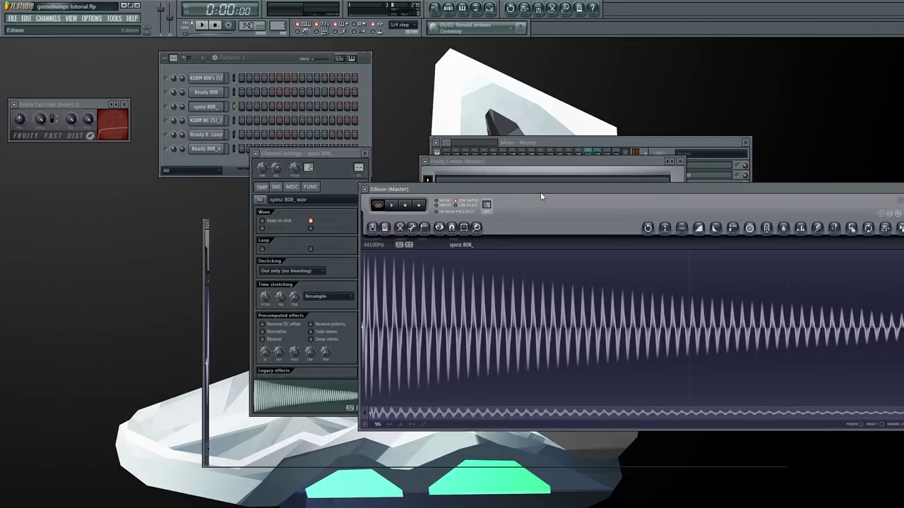
drag(327, 156, 215, 213)
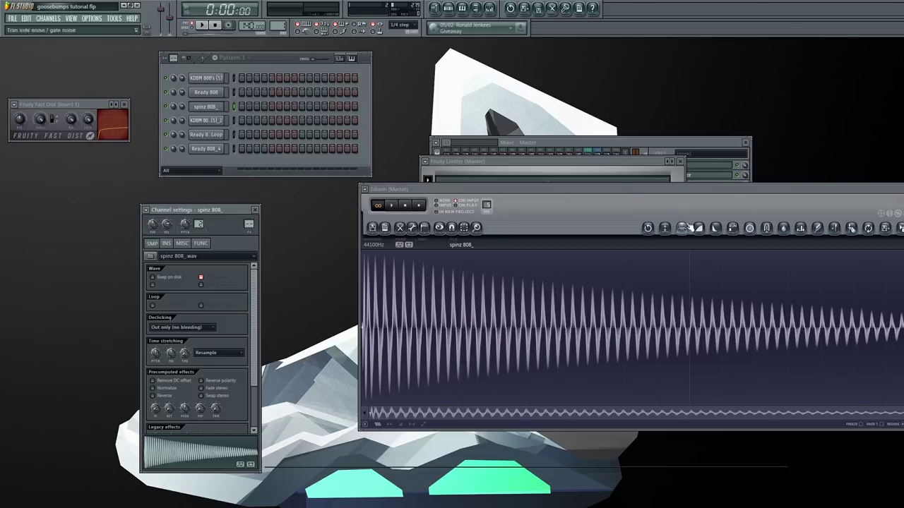
drag(538, 192, 477, 183)
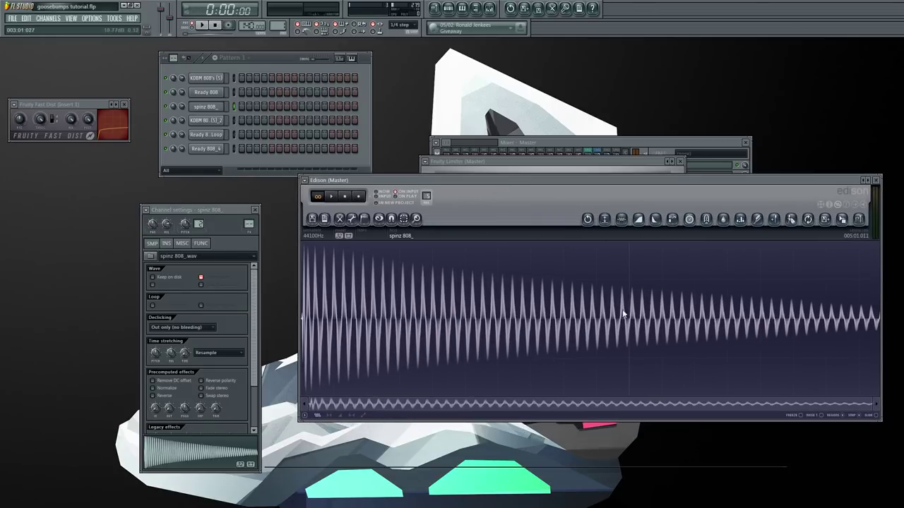
Set a short mid-waveform slice as the loop, then drag it out as the spinz 808_1 channel.
drag(601, 314, 610, 315)
key(space)
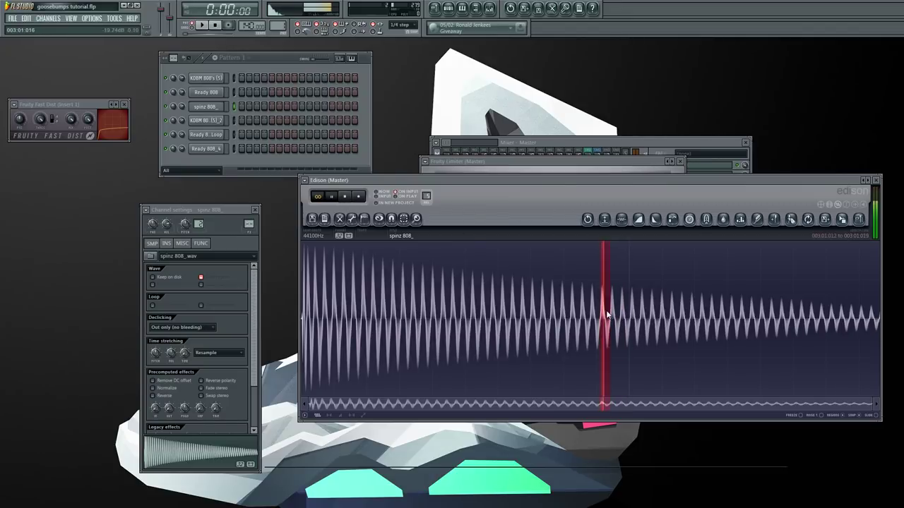
scroll(606, 310, up, 3)
scroll(586, 332, down, 3)
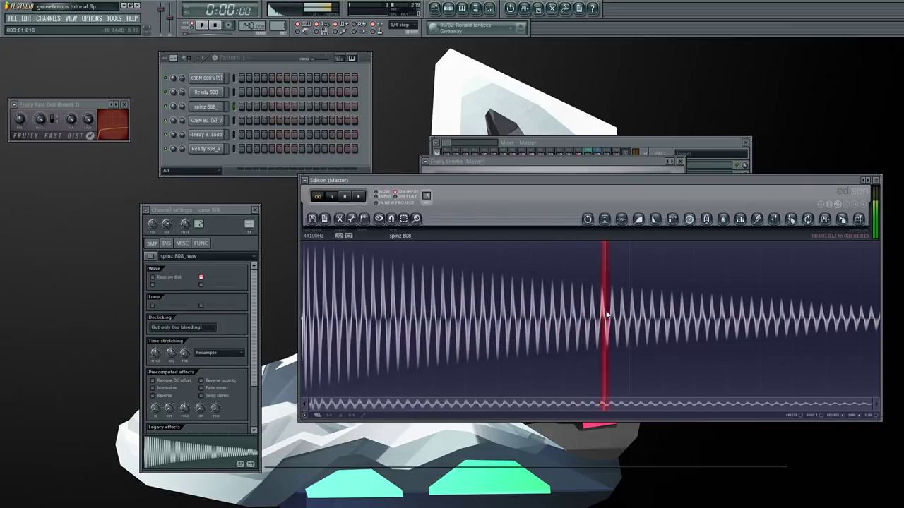
click(363, 219)
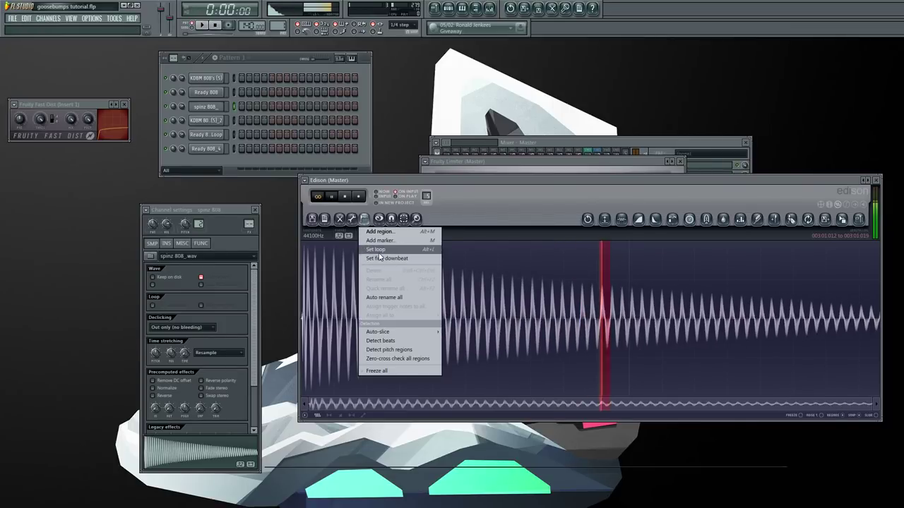
click(374, 250)
shift+click(366, 293)
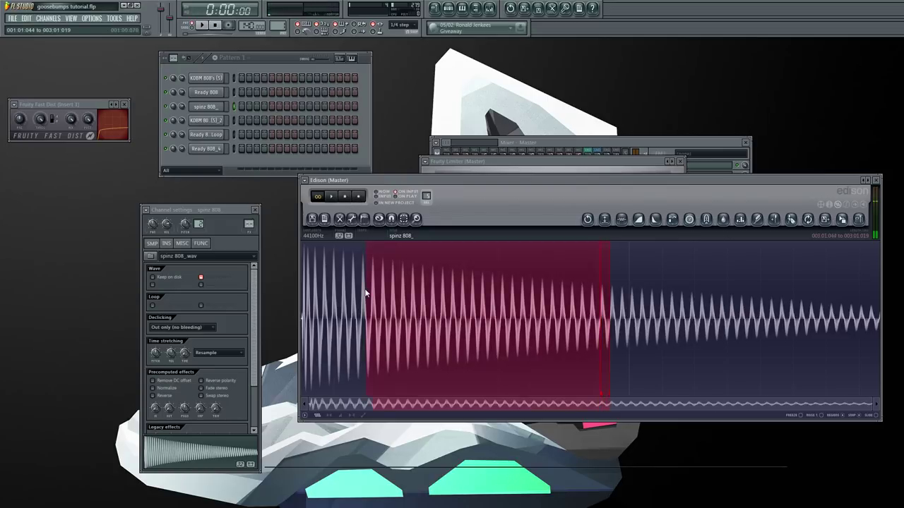
drag(844, 226, 221, 161)
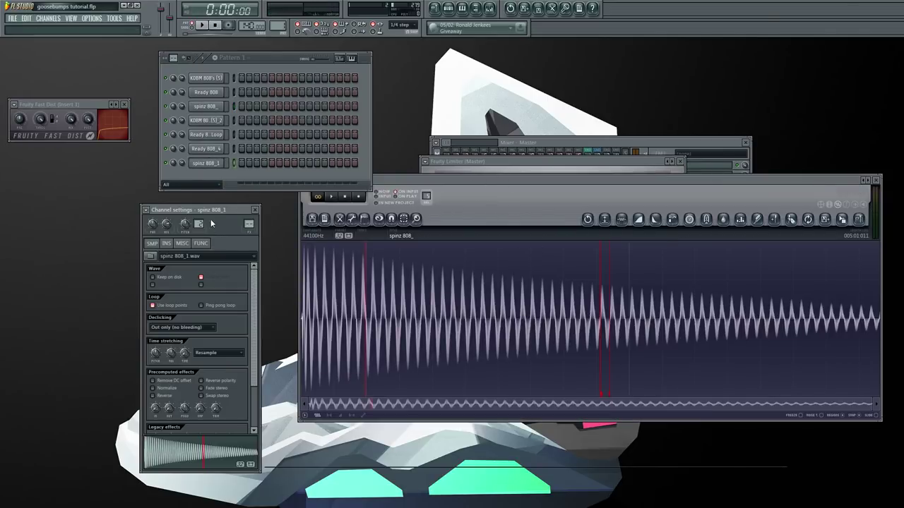
drag(202, 210, 555, 96)
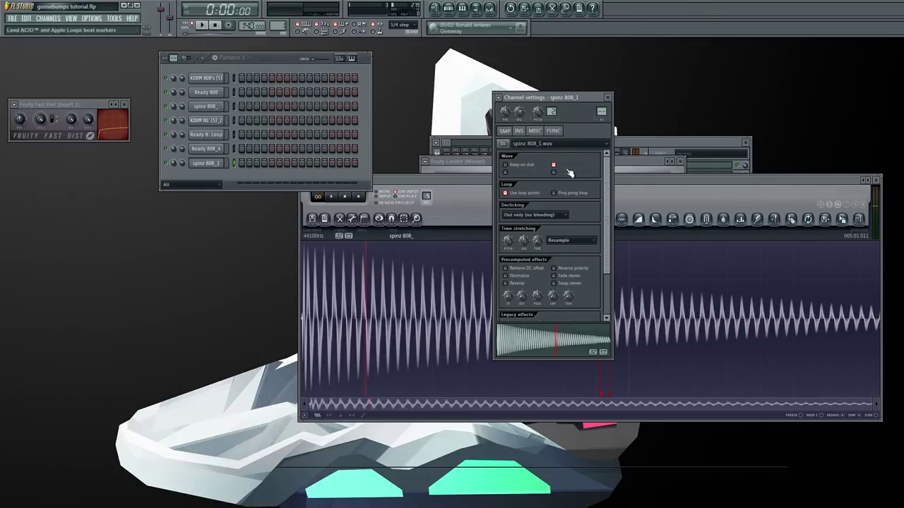
Move the spinz 808_1 settings aside, then unroll the master Fruity Limiter and drag it left.
drag(555, 97, 408, 171)
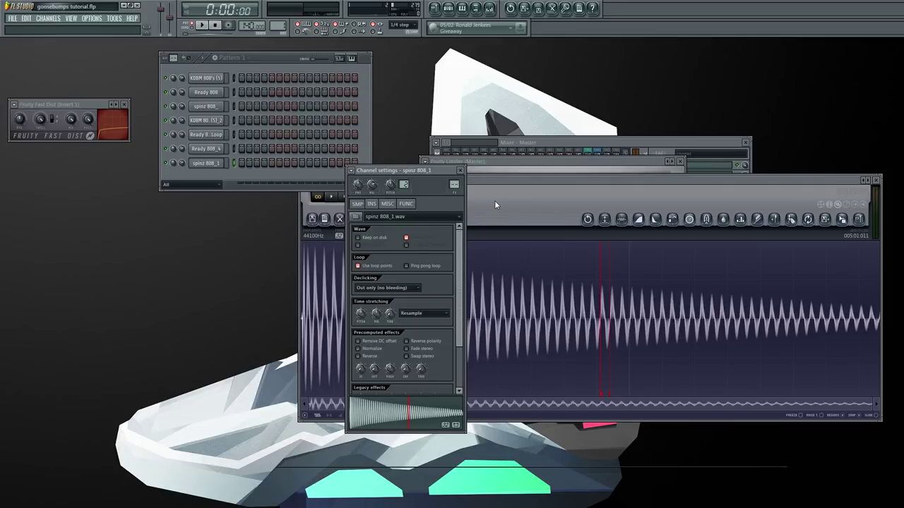
double_click(547, 161)
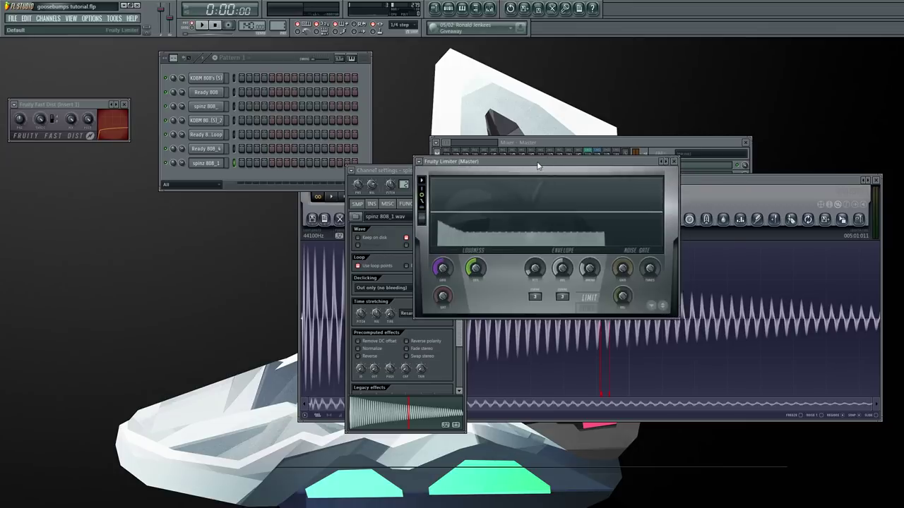
drag(548, 161, 274, 236)
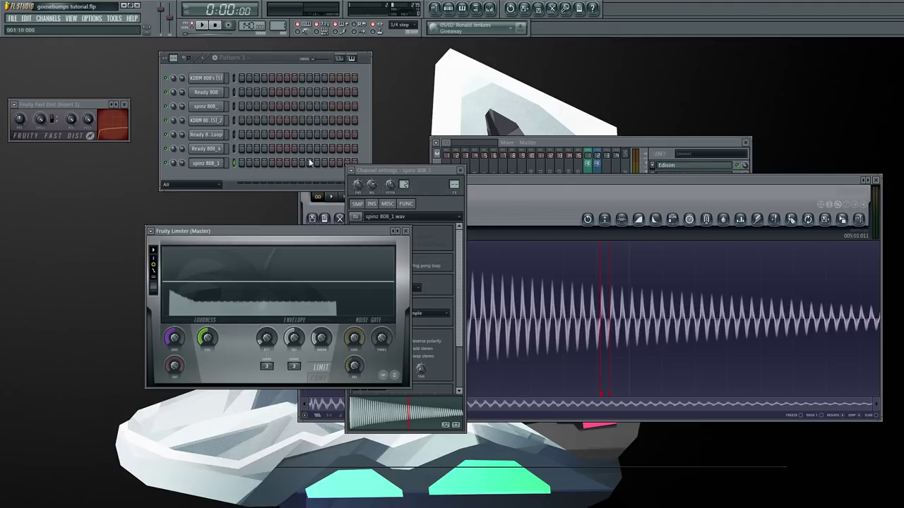
Drag the Fruity Fast Dist (Insert 1) window down beside the Fruity Limiter.
drag(85, 105, 103, 169)
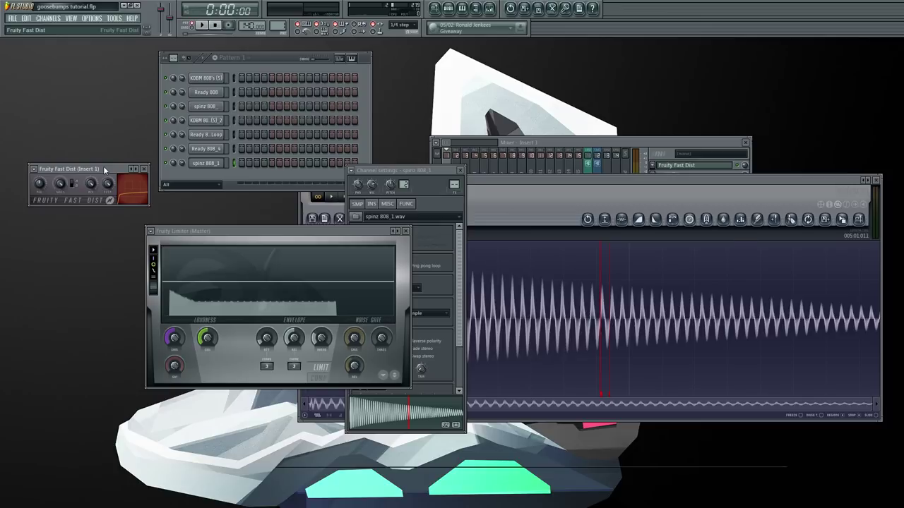